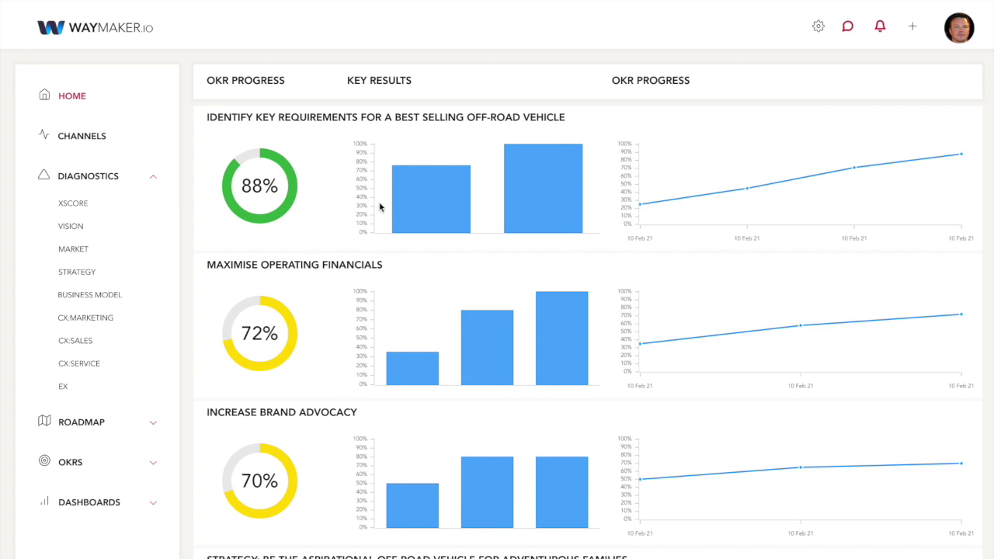
Review the home dashboard's OKR progress charts, channel messages, notifications, XScore curve, radar charts and individual function score cards.
scroll(401, 219, "down", 4)
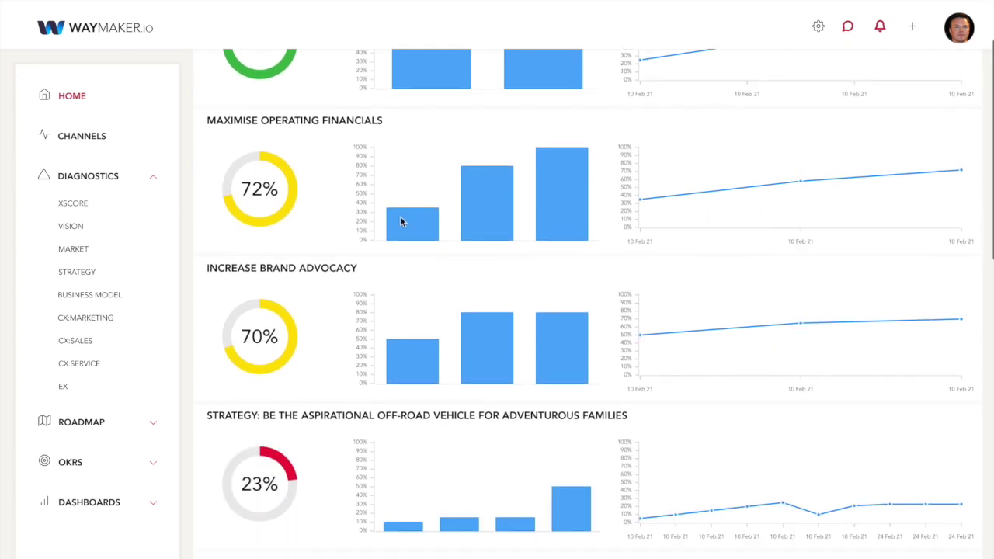
scroll(401, 222, "down", 3)
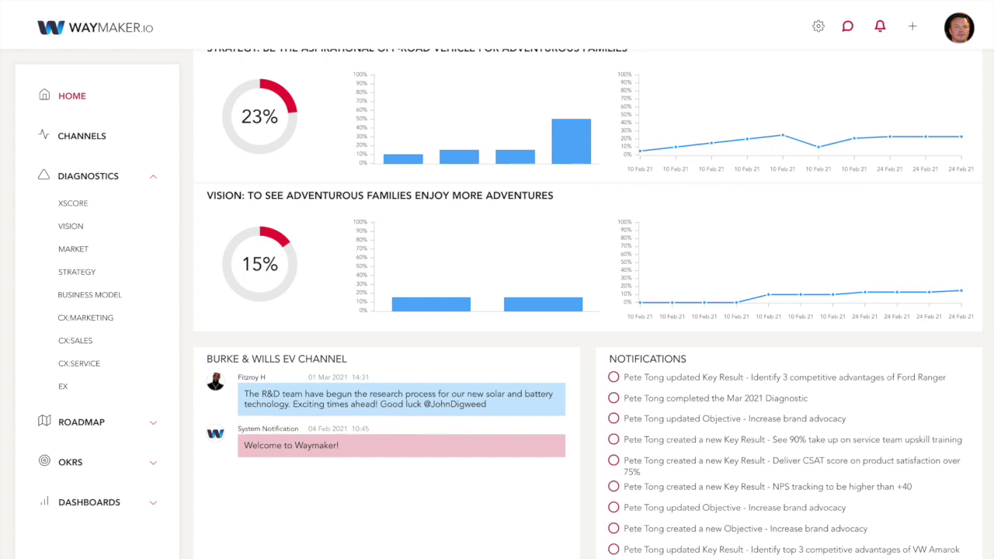
scroll(588, 304, "down", 7)
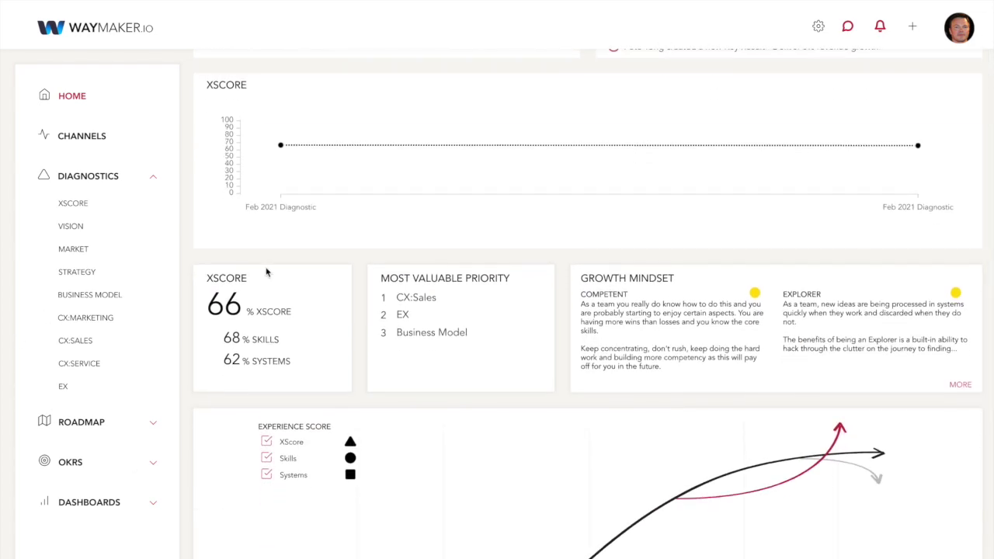
scroll(384, 449, "down", 2)
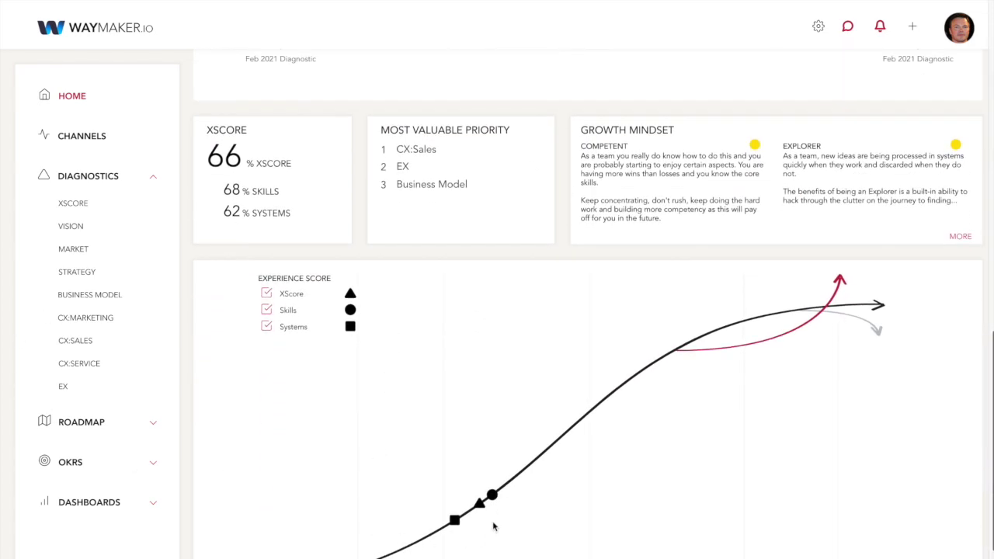
scroll(326, 509, "down", 5)
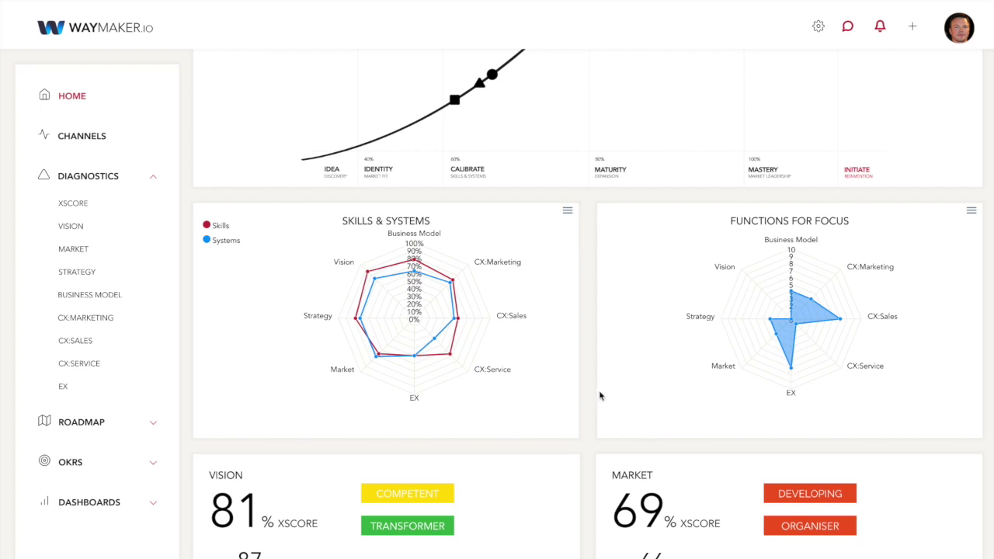
scroll(598, 392, "down", 3)
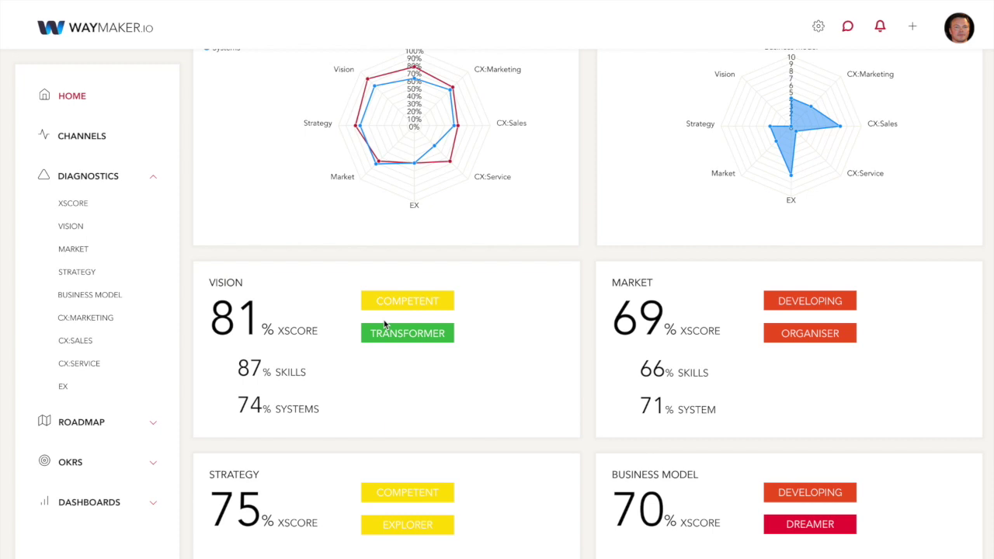
scroll(320, 326, "up", 10)
scroll(318, 328, "up", 2)
scroll(319, 328, "up", 7)
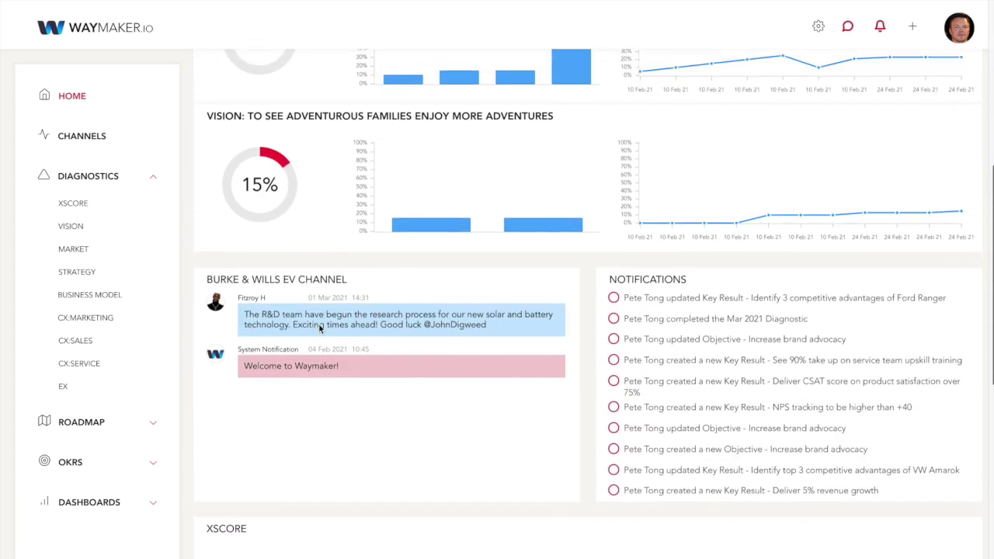
scroll(318, 328, "up", 9)
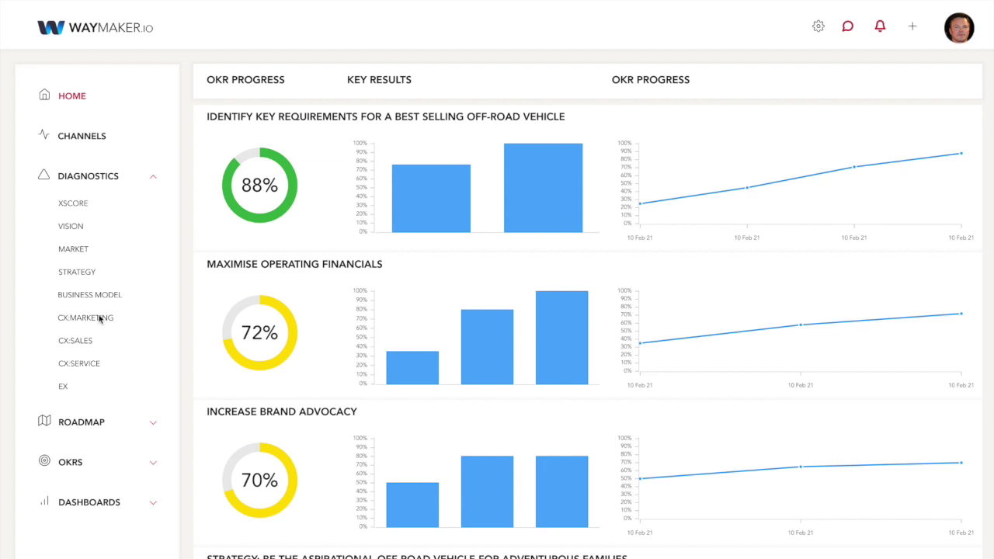
Expand the Roadmap, OKRs and Dashboards sections of the navigation to show their subpages.
scroll(102, 319, "down", 1)
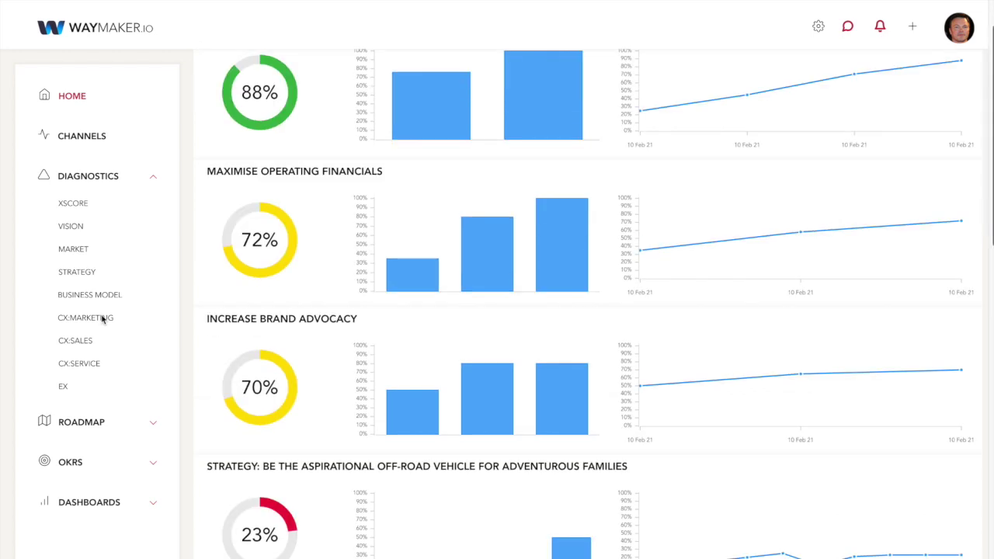
left_click(153, 426)
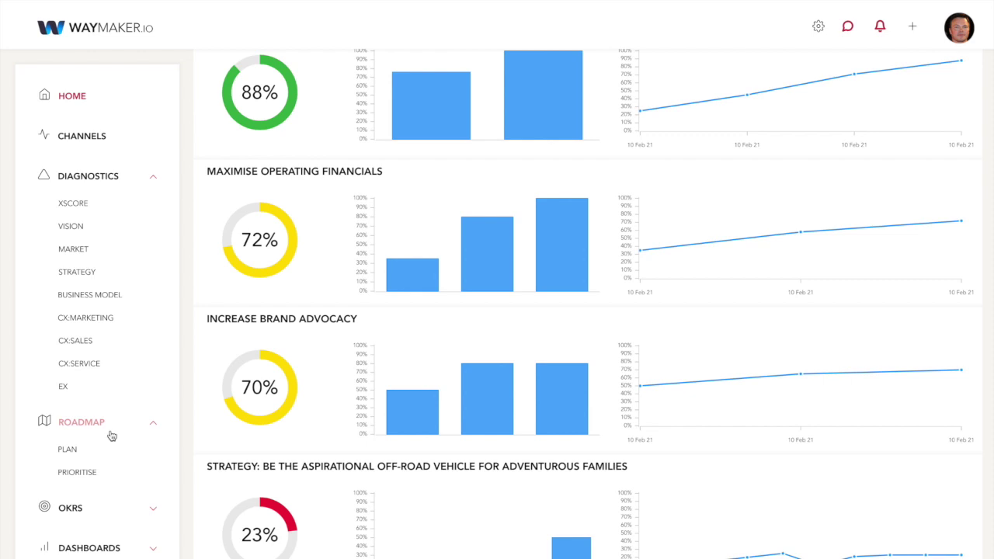
scroll(111, 436, "down", 1)
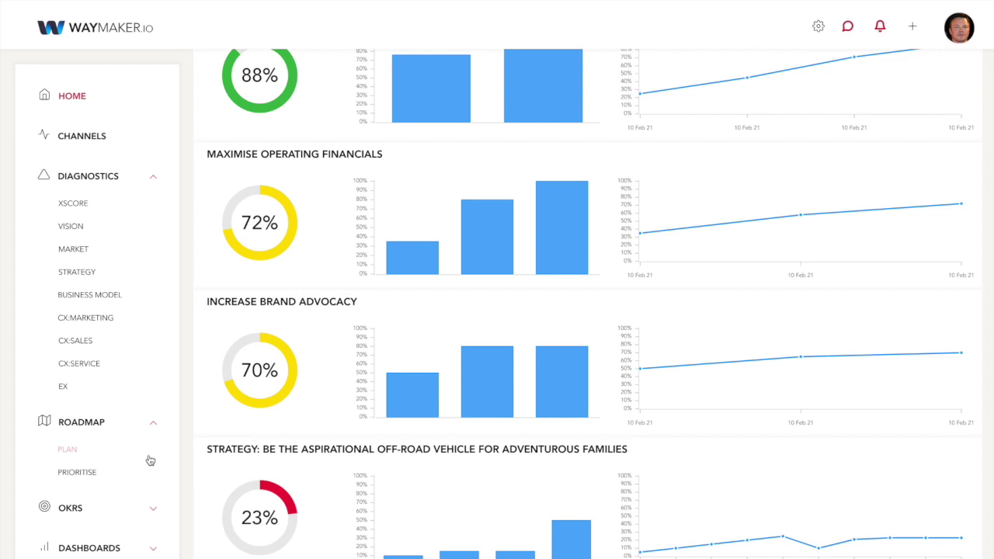
scroll(146, 461, "down", 3)
left_click(149, 510)
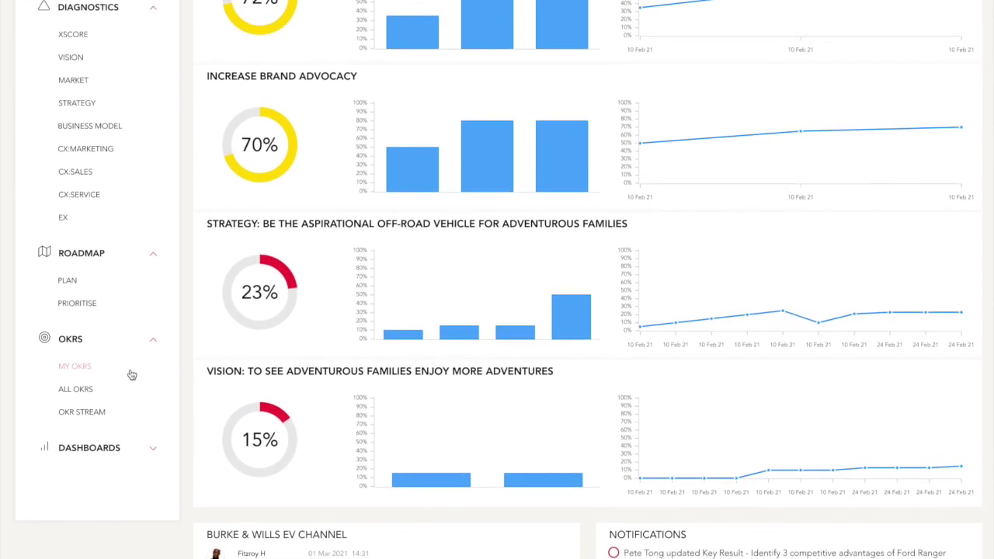
left_click(155, 439)
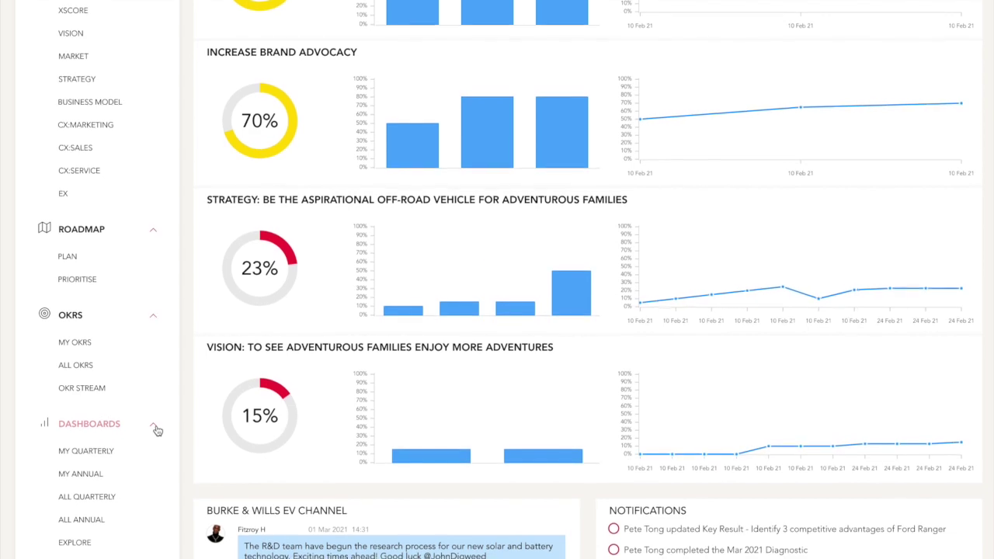
scroll(156, 427, "down", 3)
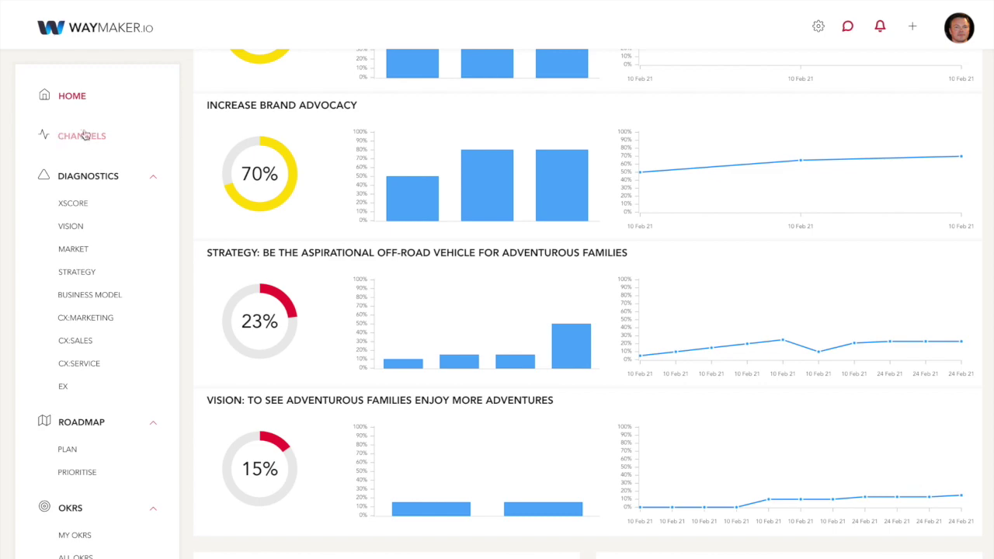
Bring up the New Objective form from the home page and close it without saving.
scroll(242, 173, "up", 4)
scroll(243, 173, "down", 1)
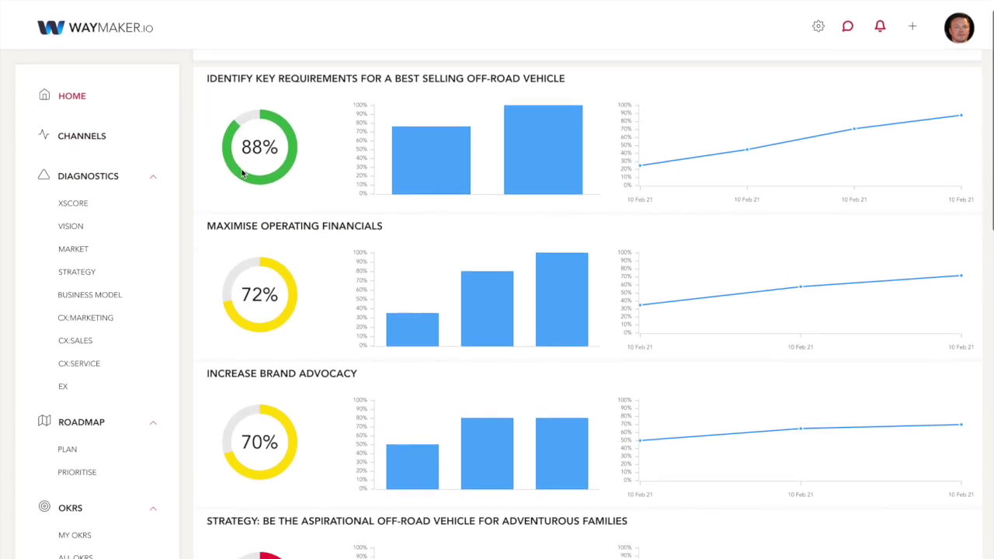
scroll(242, 173, "down", 4)
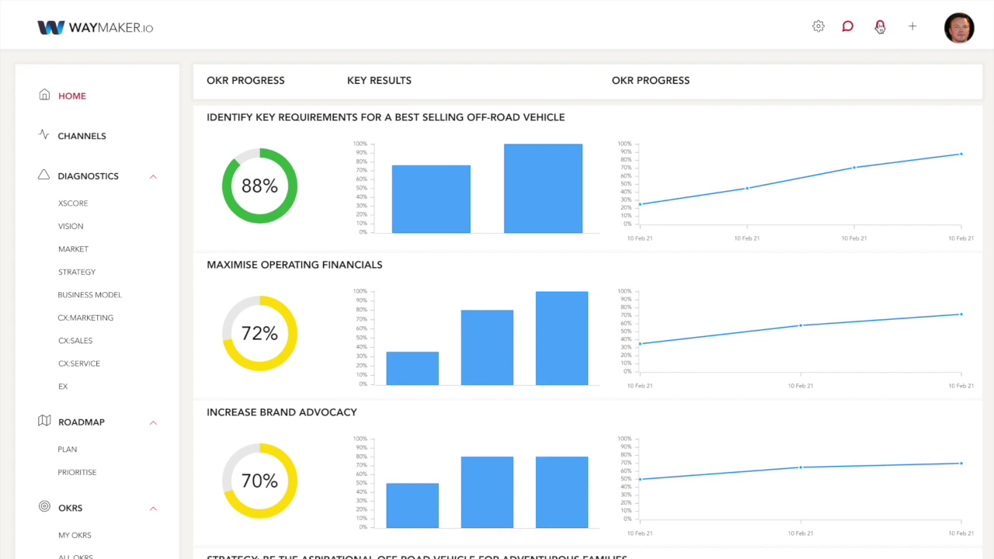
left_click(912, 27)
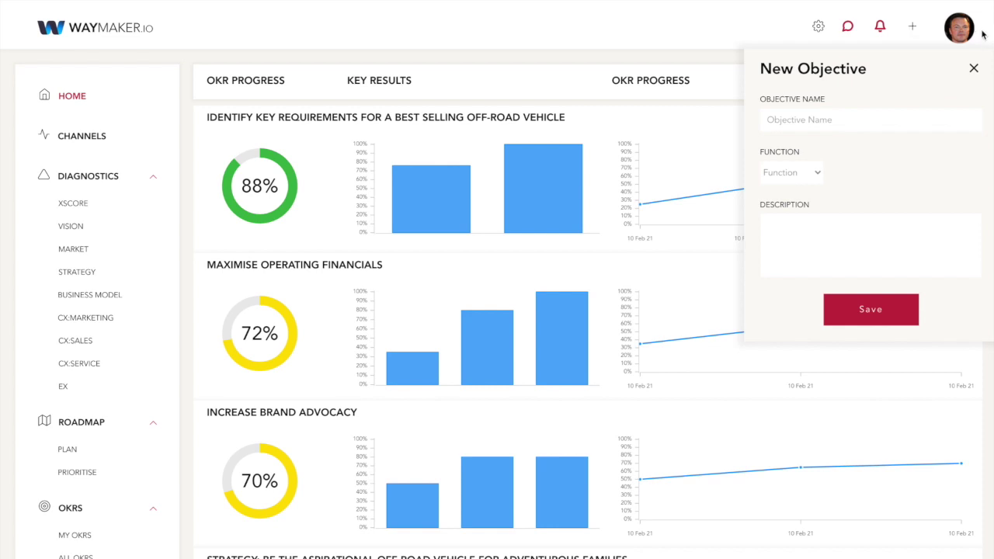
left_click(974, 68)
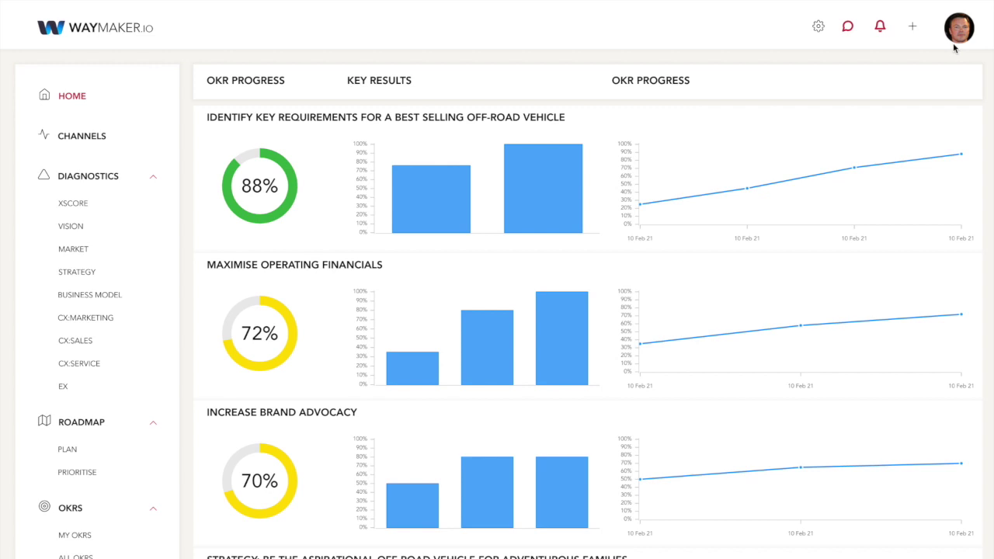
Inspect the key result bars and the progress trend of the objective on key requirements for a best selling off-road vehicle.
mouse_move(523, 169)
scroll(320, 159, "down", 1)
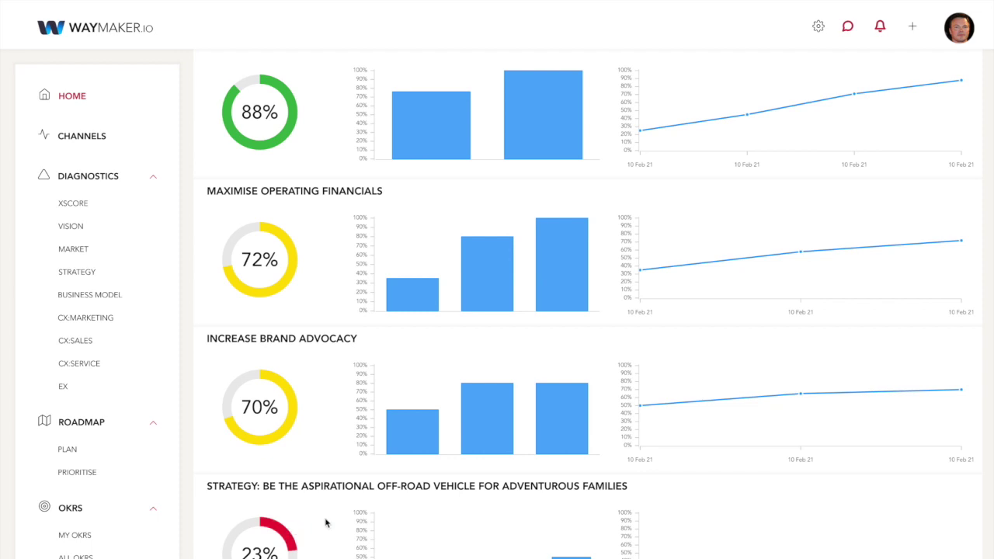
scroll(326, 524, "up", 1)
scroll(326, 523, "up", 1)
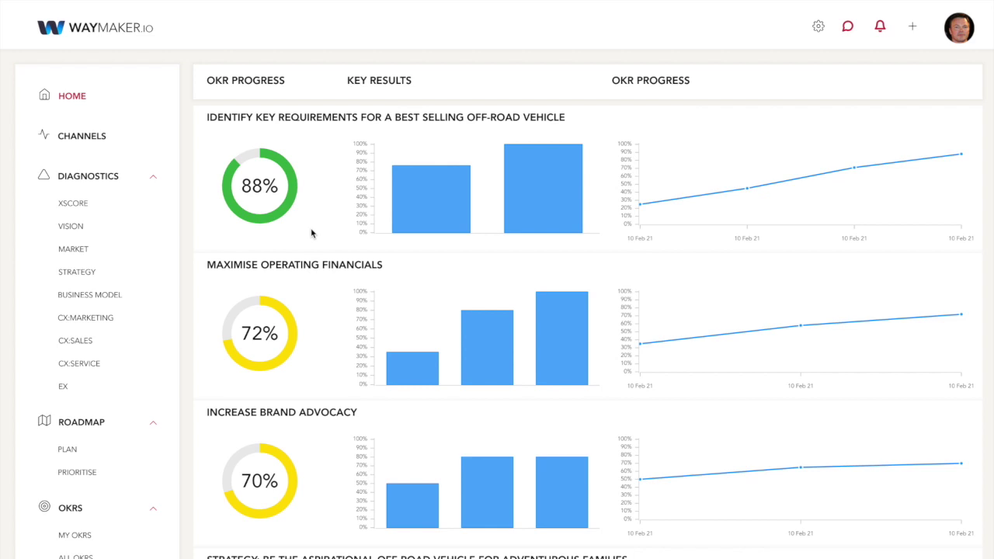
mouse_move(431, 209)
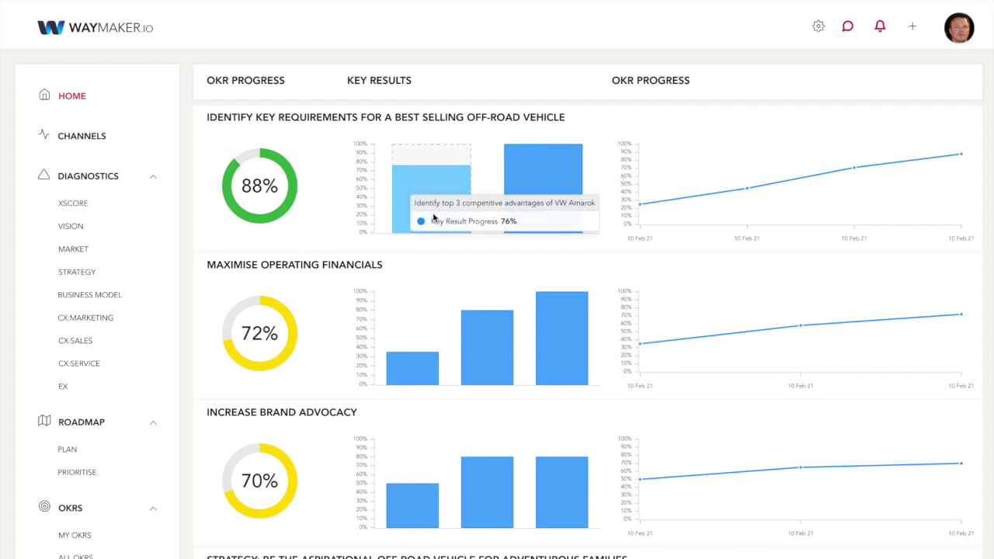
mouse_move(567, 181)
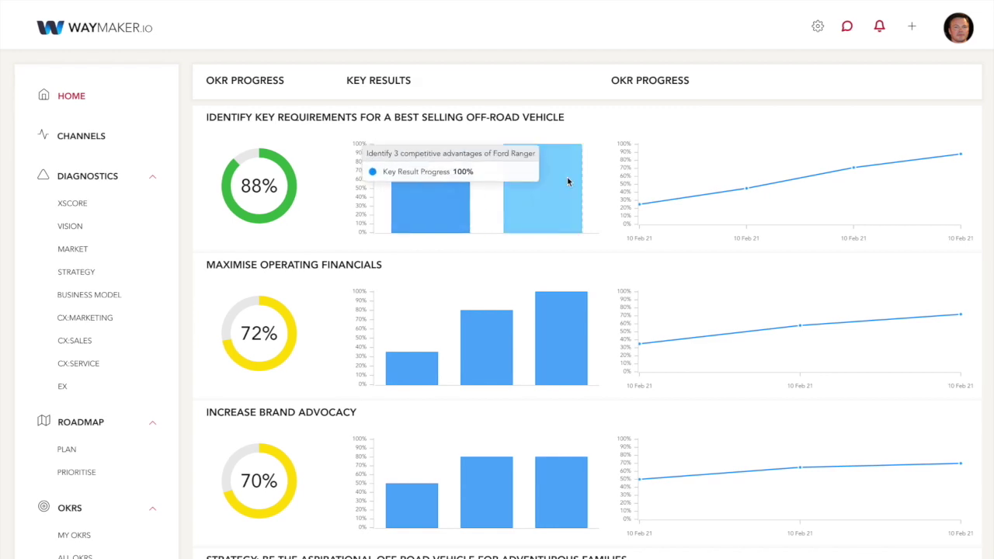
scroll(591, 211, "down", 1)
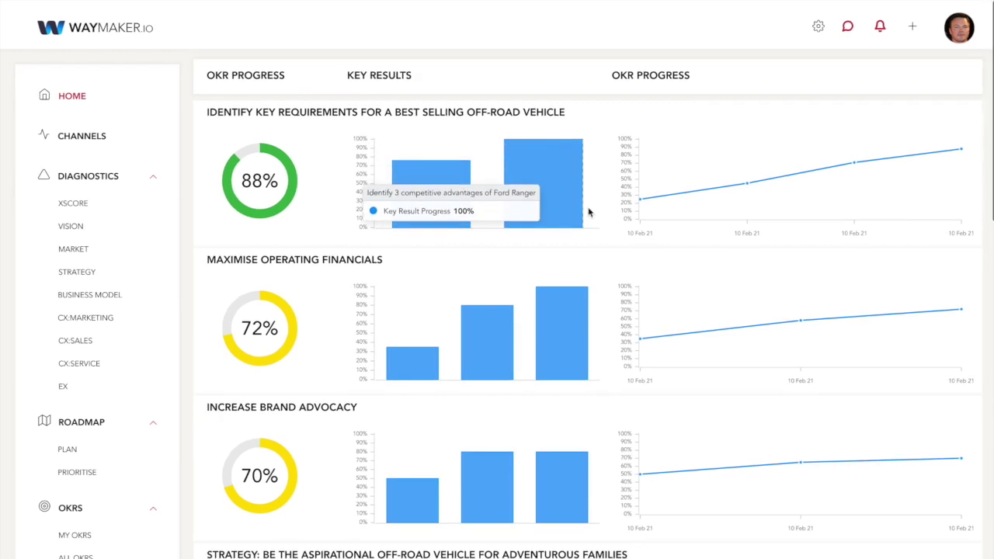
mouse_move(429, 189)
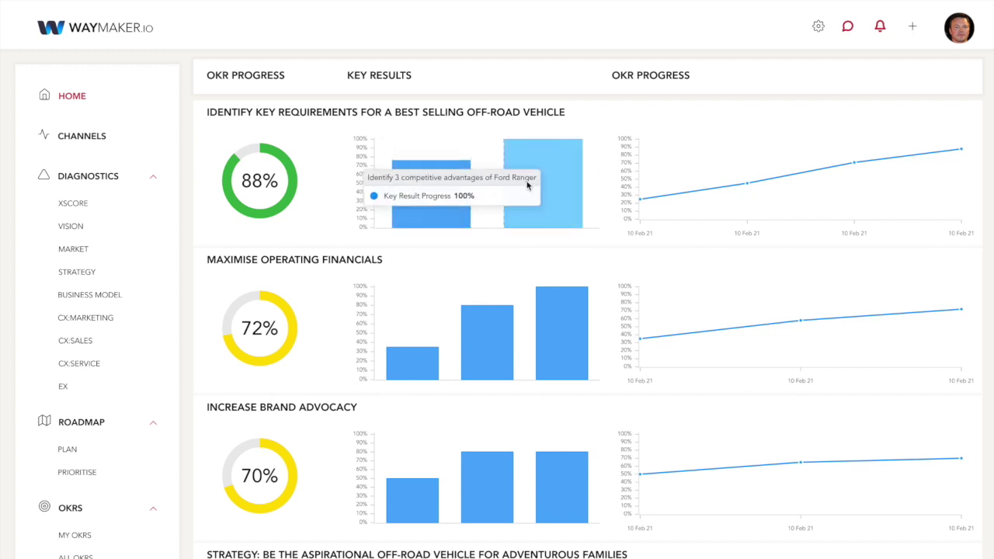
mouse_move(720, 195)
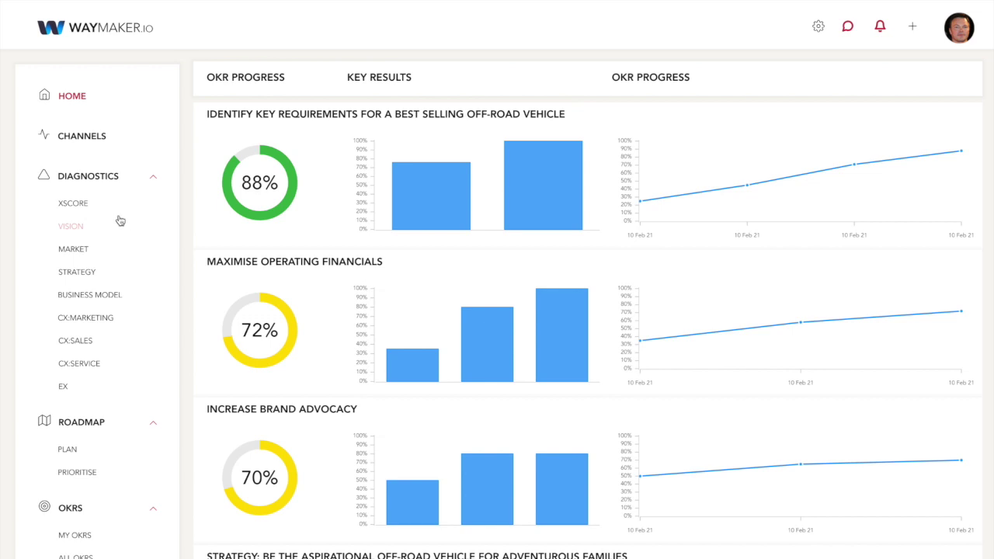
Open the XScore diagnostic and hide the Skills and Systems markers so the experience curve shows only XScore.
left_click(71, 202)
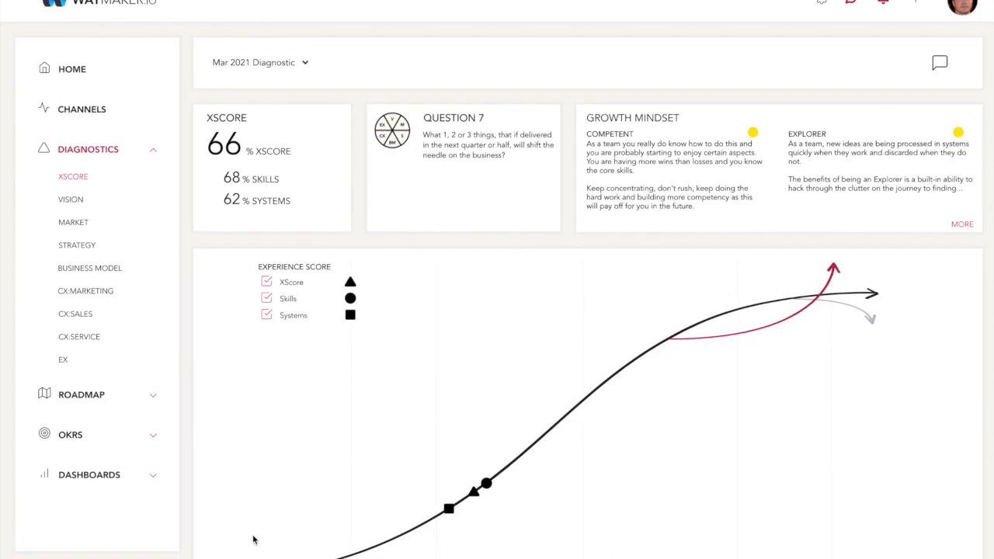
scroll(251, 541, "down", 1)
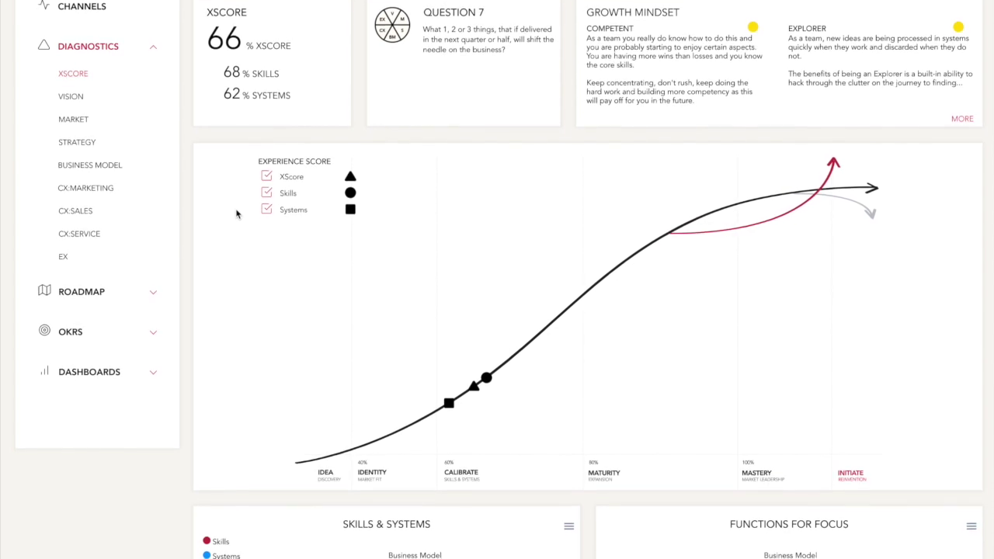
left_click(266, 194)
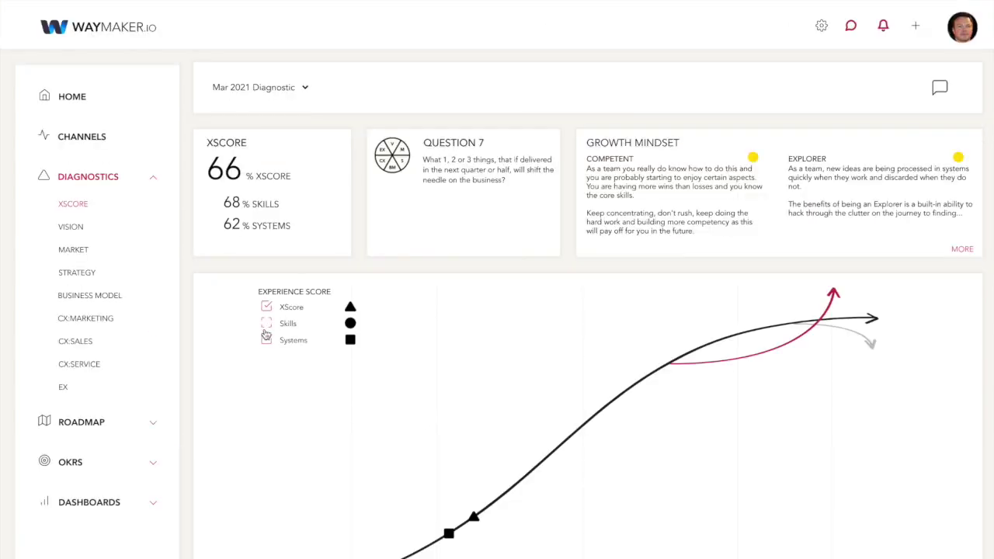
left_click(266, 339)
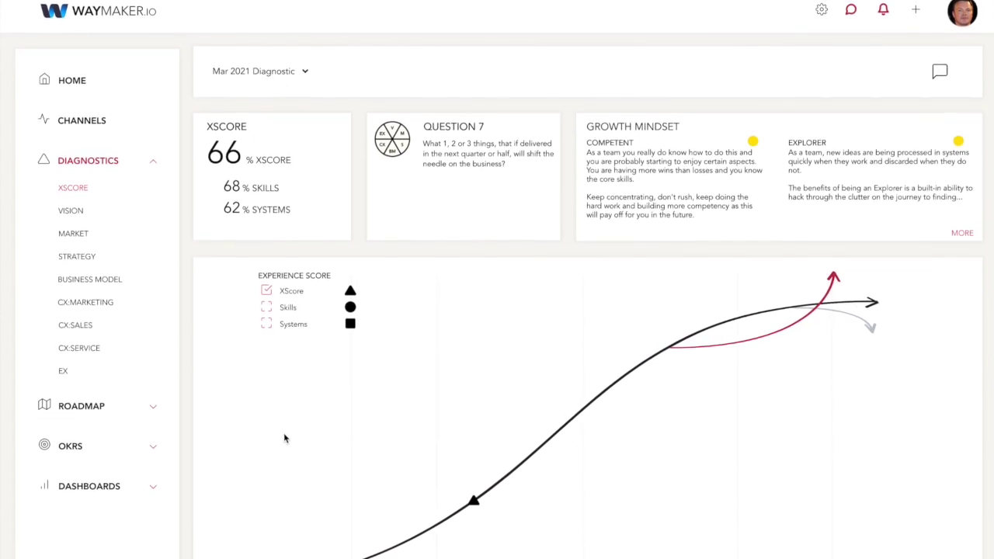
mouse_move(516, 554)
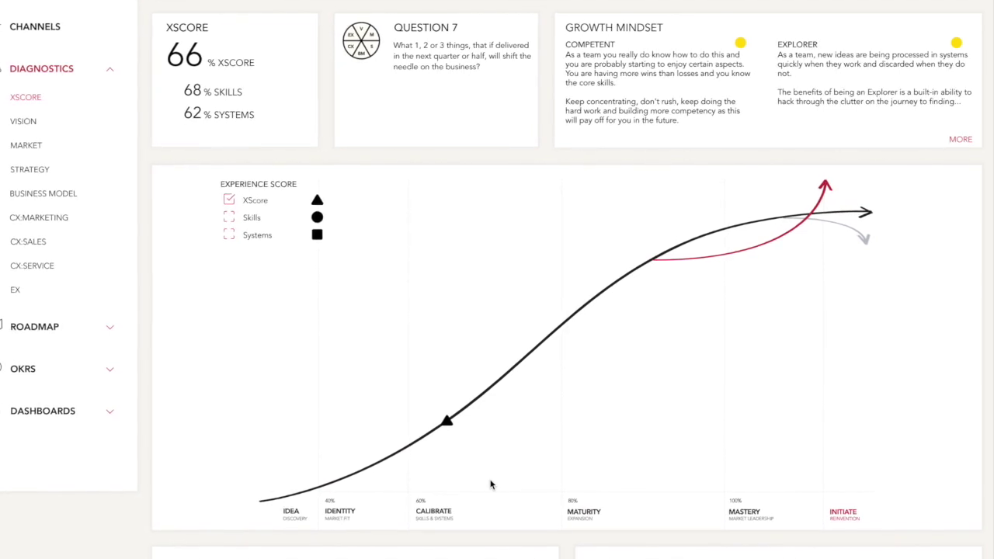
Show the Skills and Systems markers on the XScore experience curve again.
left_click(224, 220)
left_click(223, 236)
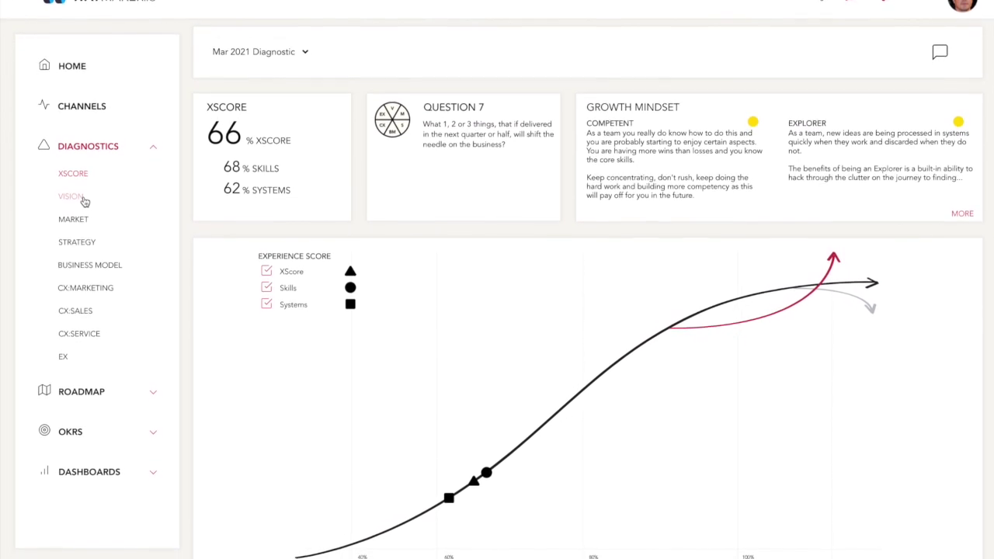
Open the Vision diagnostic and highlight its XScore percentage in the Vision score card.
left_click(83, 199)
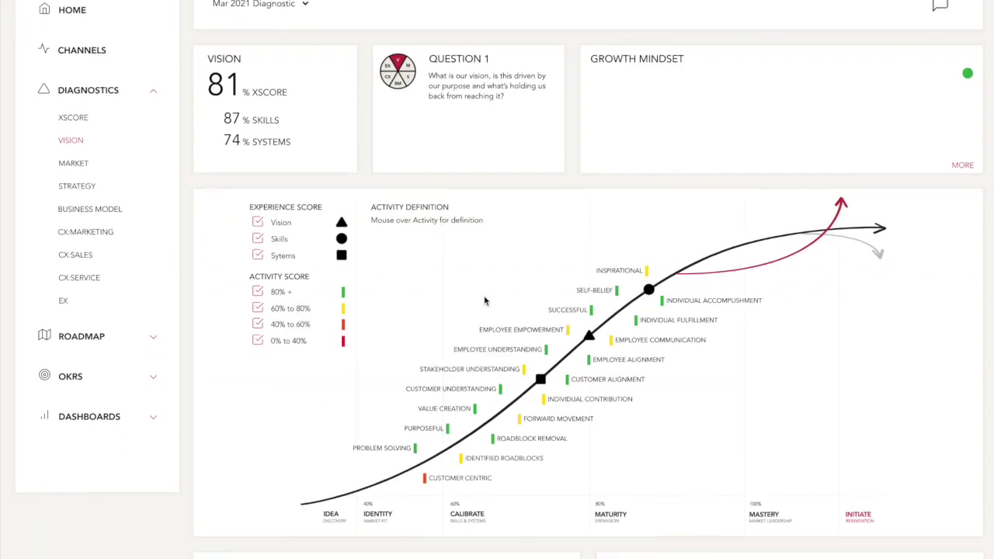
mouse_move(598, 250)
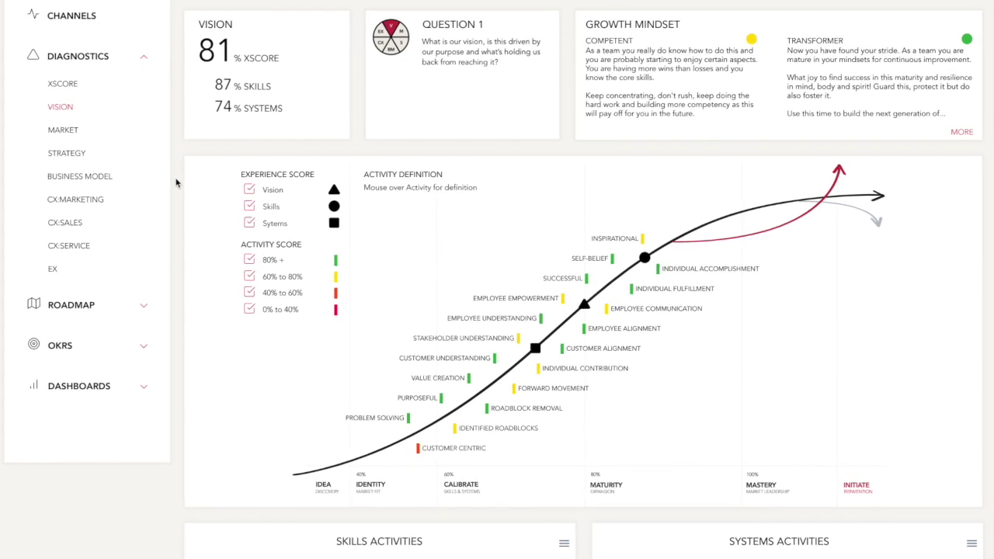
left_click(226, 46)
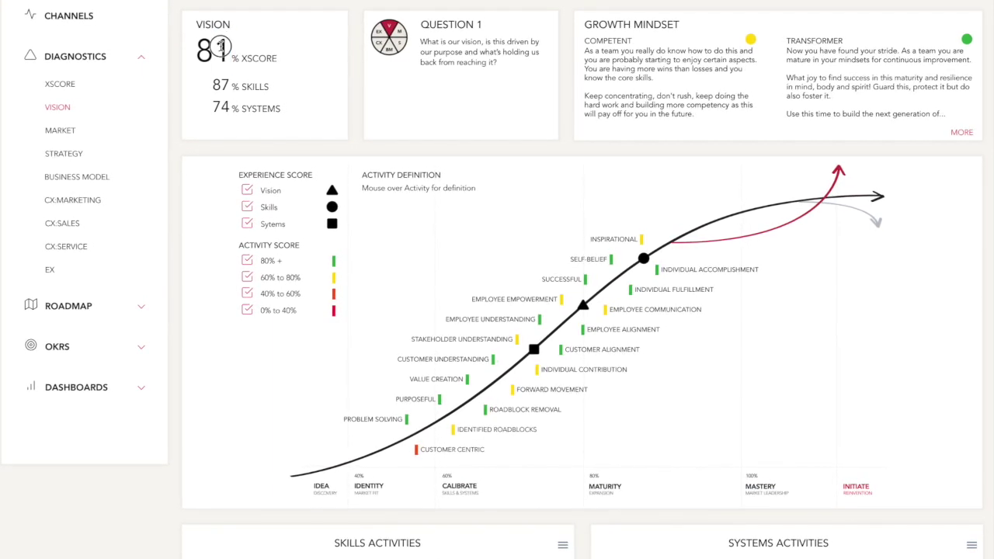
double_click(222, 45)
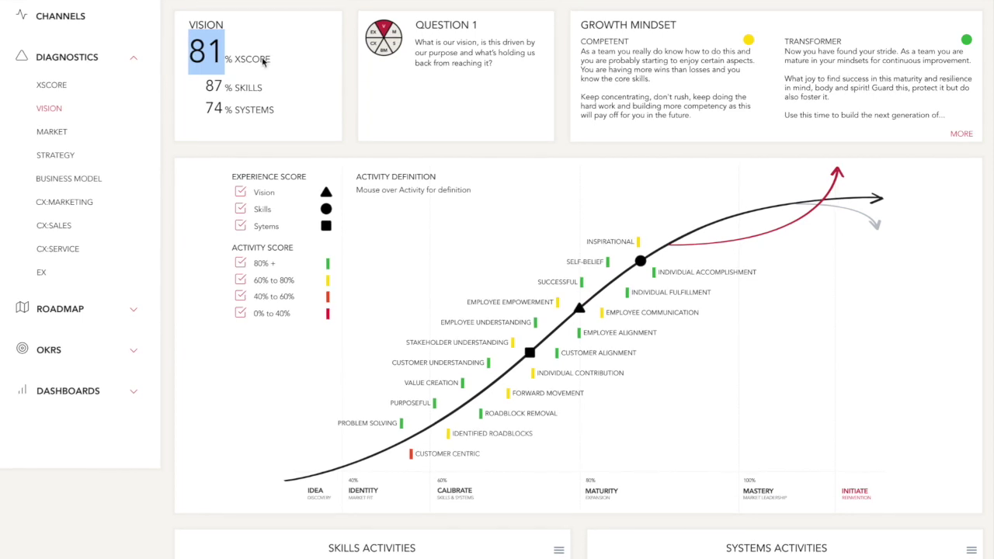
Compare the Vision diagnostic's Skills and Systems scores with their markers on the experience curve.
left_click(288, 88)
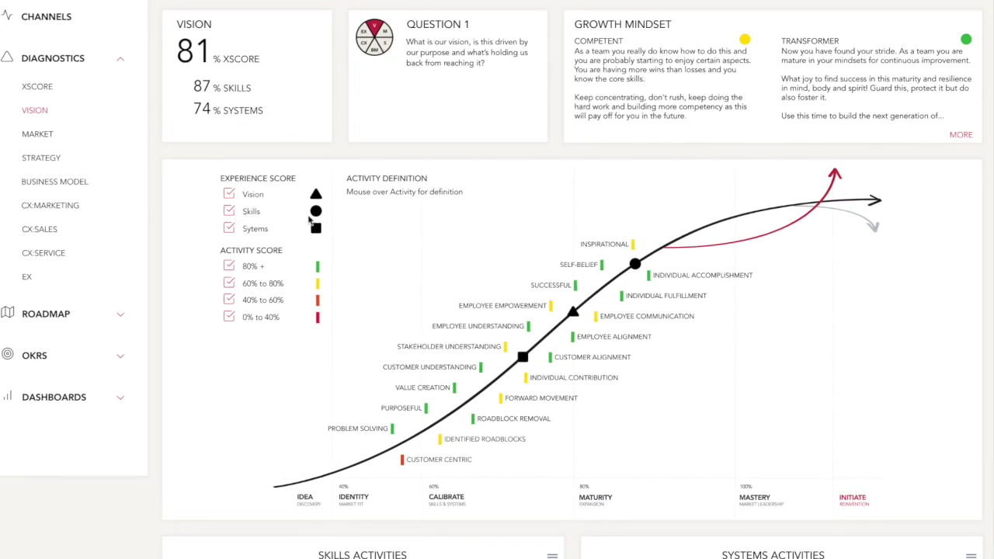
left_click(227, 230)
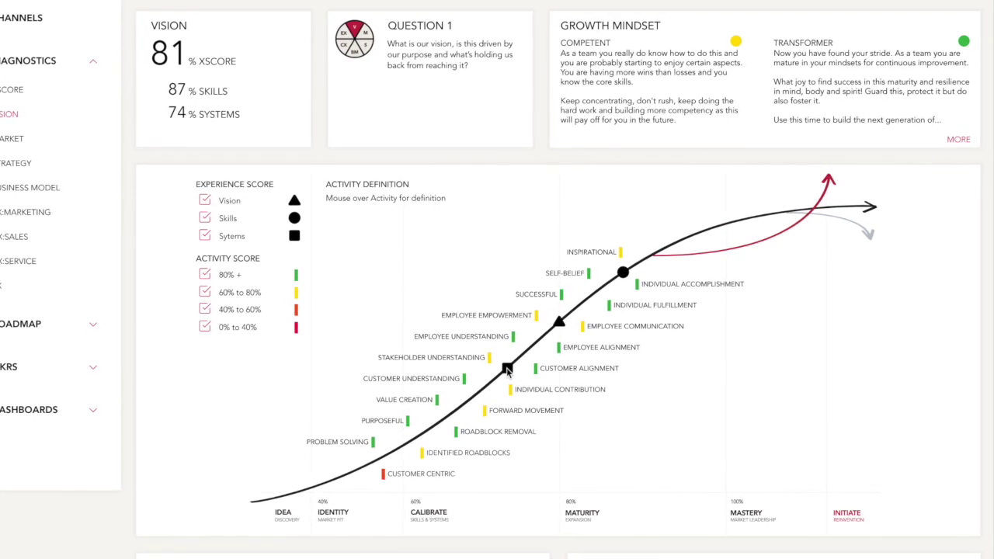
mouse_move(557, 390)
mouse_move(545, 413)
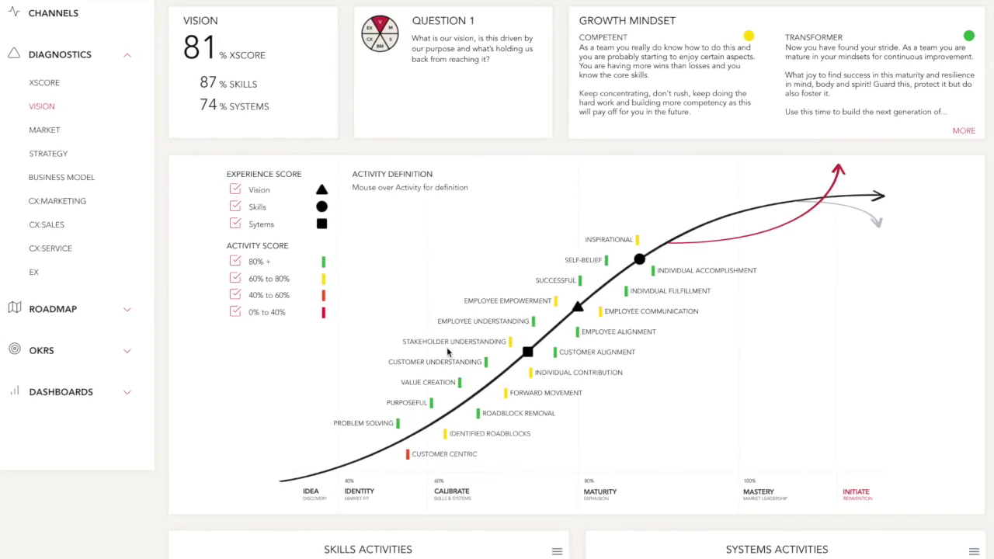
Examine the activities along the Vision curve and read the definitions of Customer Centric and Identified Roadblocks.
mouse_move(381, 386)
mouse_move(493, 344)
mouse_move(386, 407)
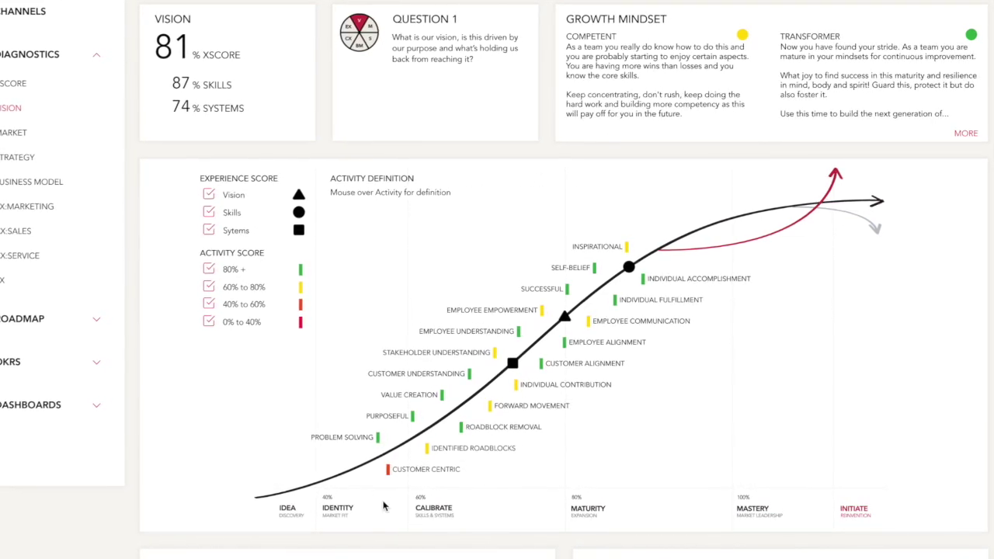
mouse_move(400, 470)
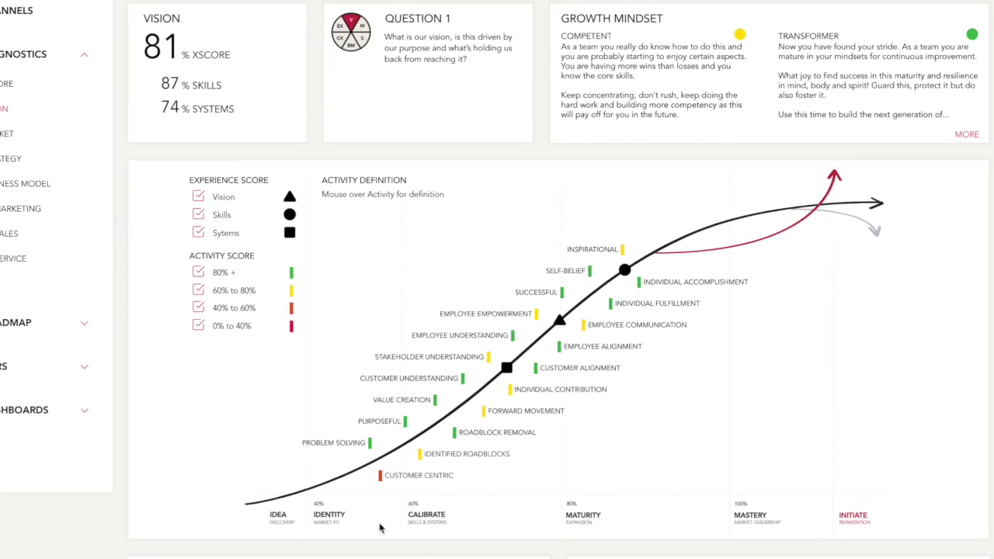
mouse_move(393, 486)
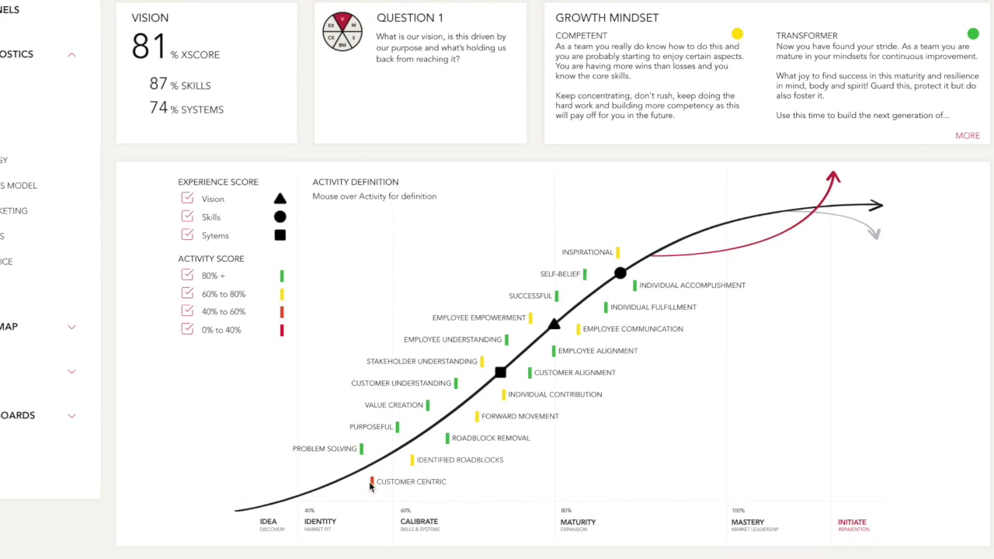
mouse_move(373, 483)
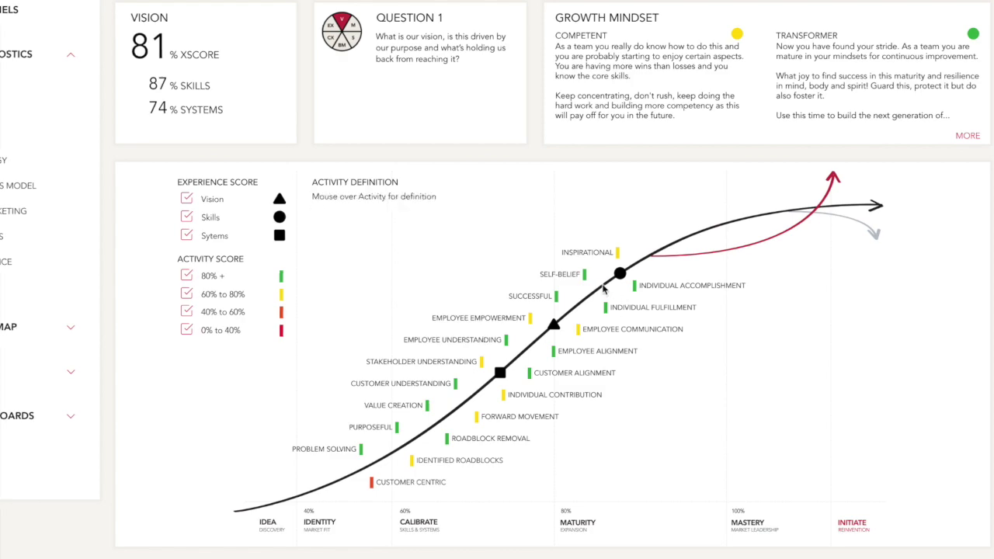
mouse_move(442, 456)
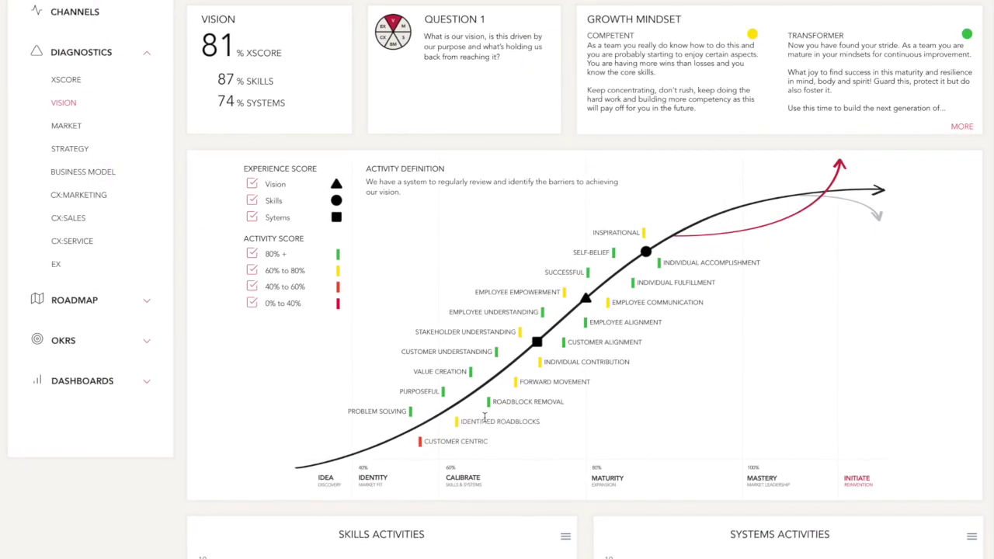
mouse_move(441, 438)
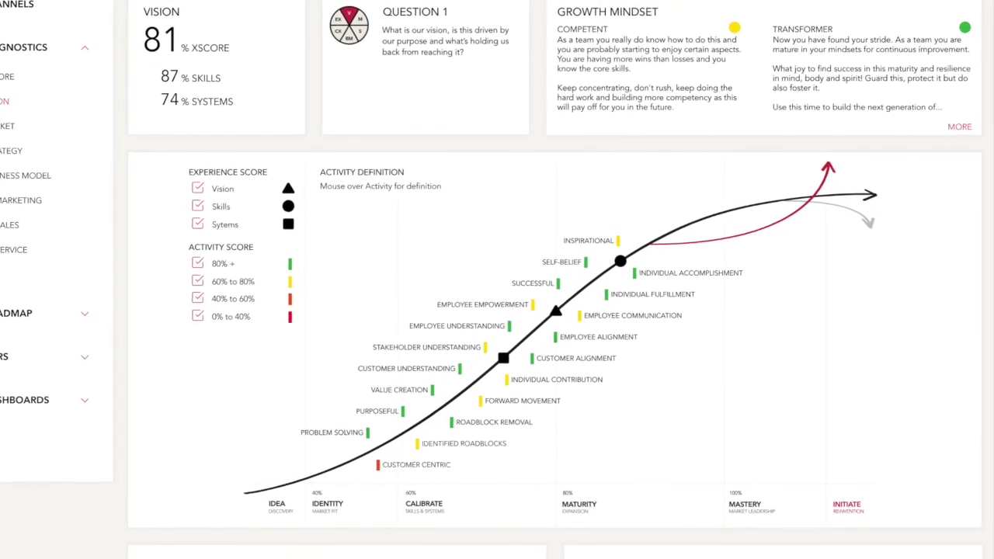
mouse_move(498, 458)
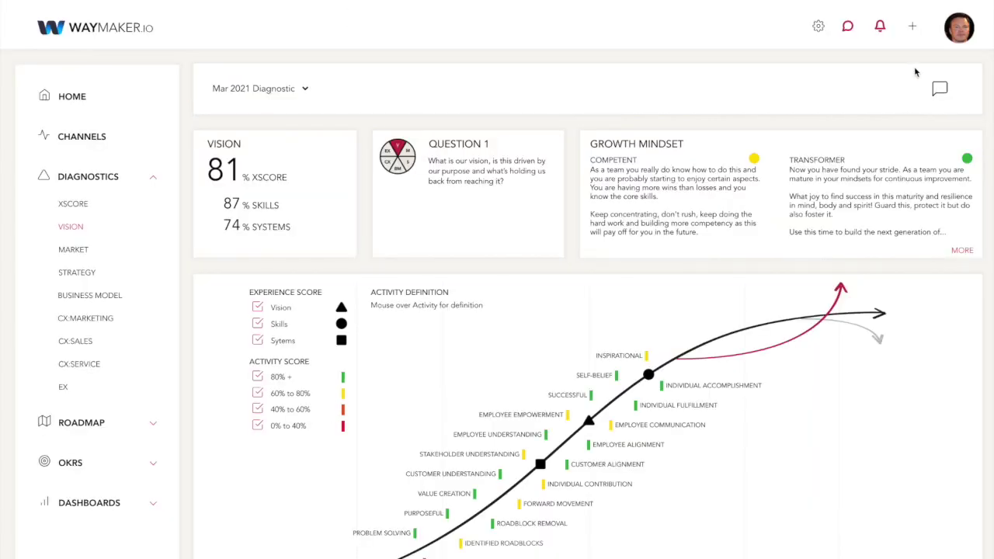
Create and save a Vision objective named "Develop customer centricity research to understand why our customers love our EVs.".
left_click(912, 27)
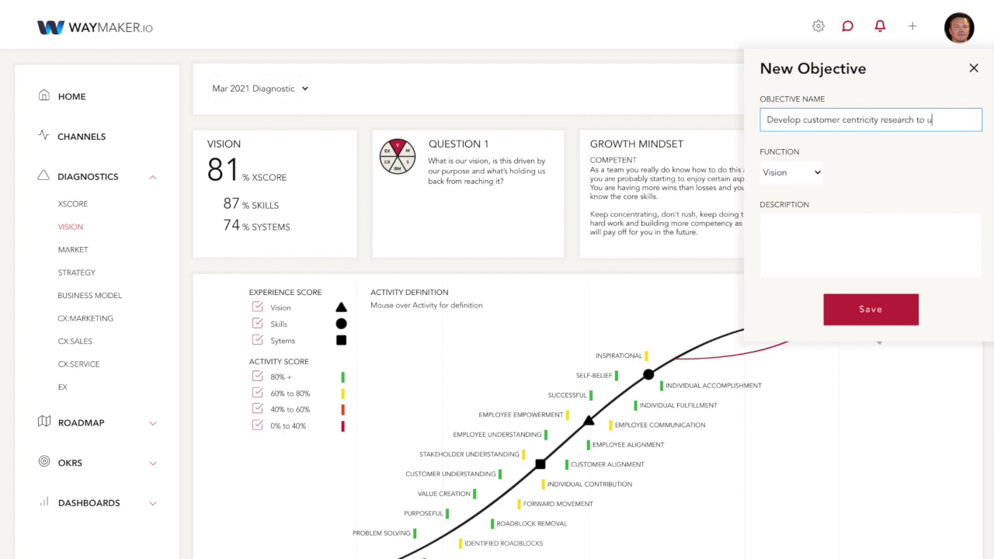
type("why our cus")
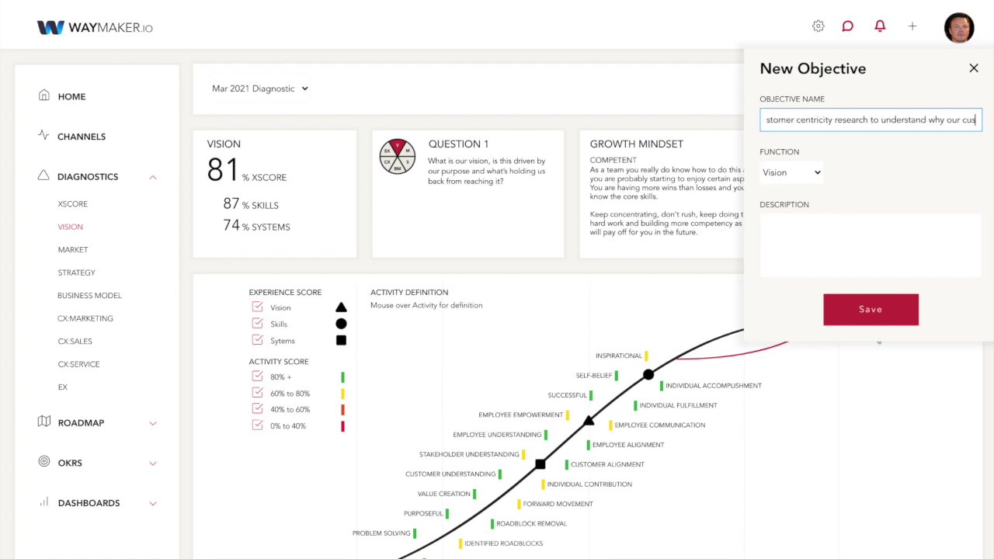
type("tomers love ou")
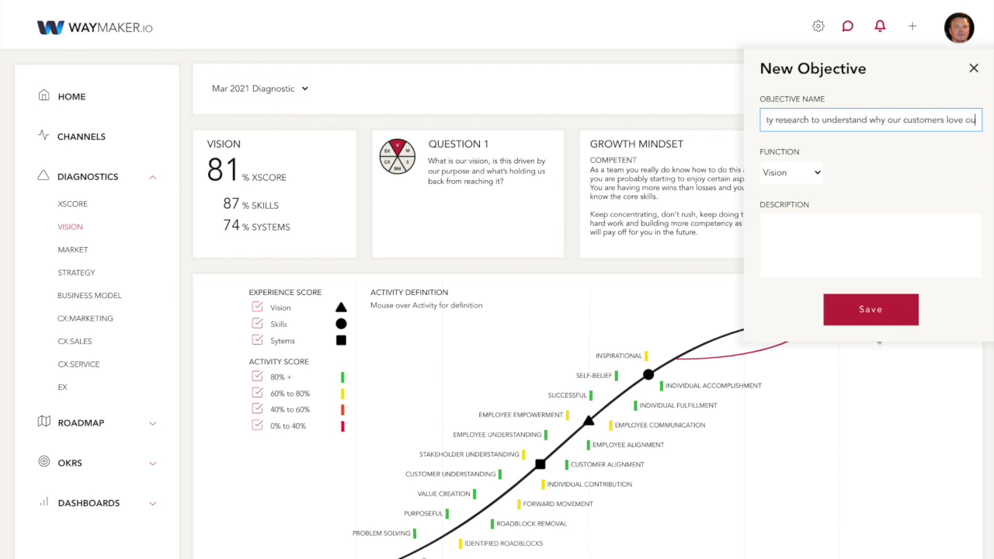
type("r e")
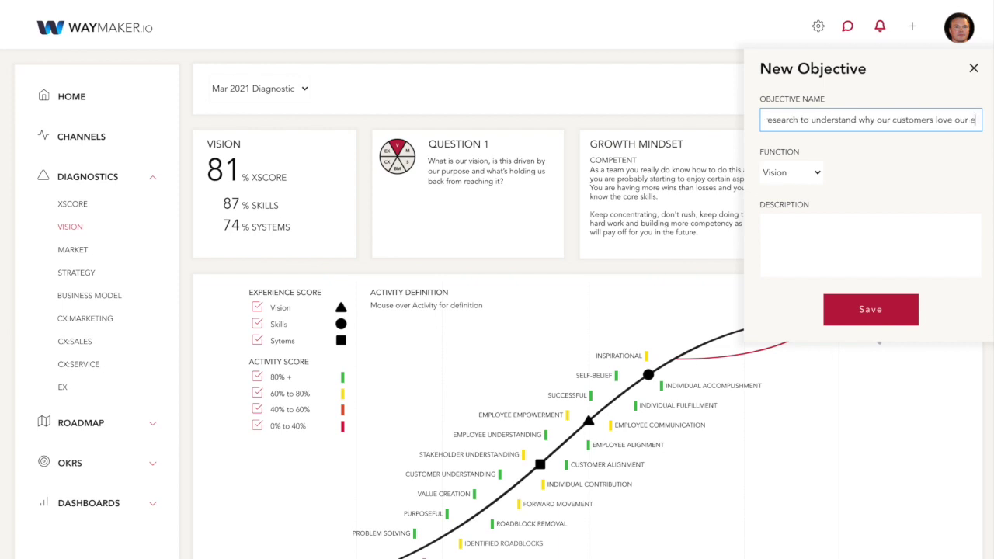
key("BackSpace")
type("EV")
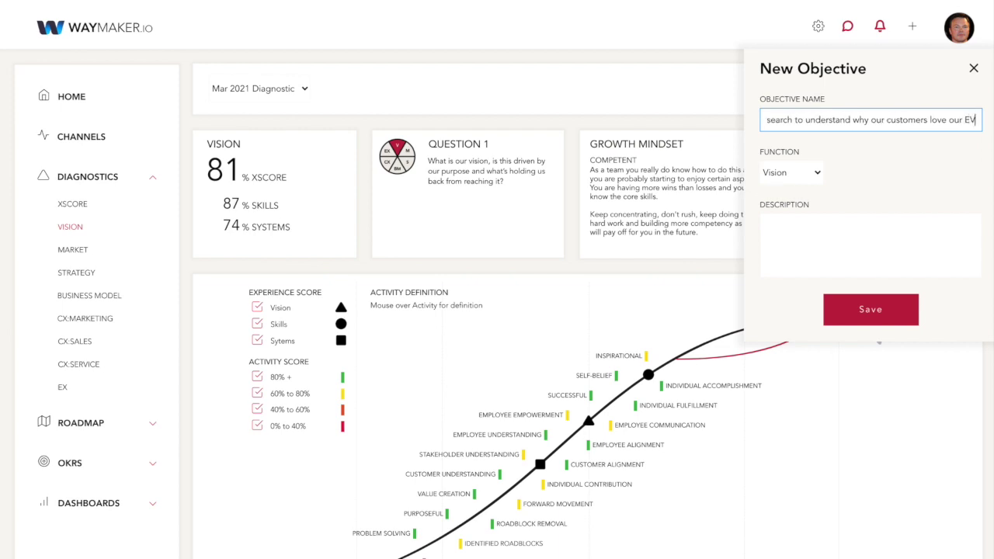
type("s.")
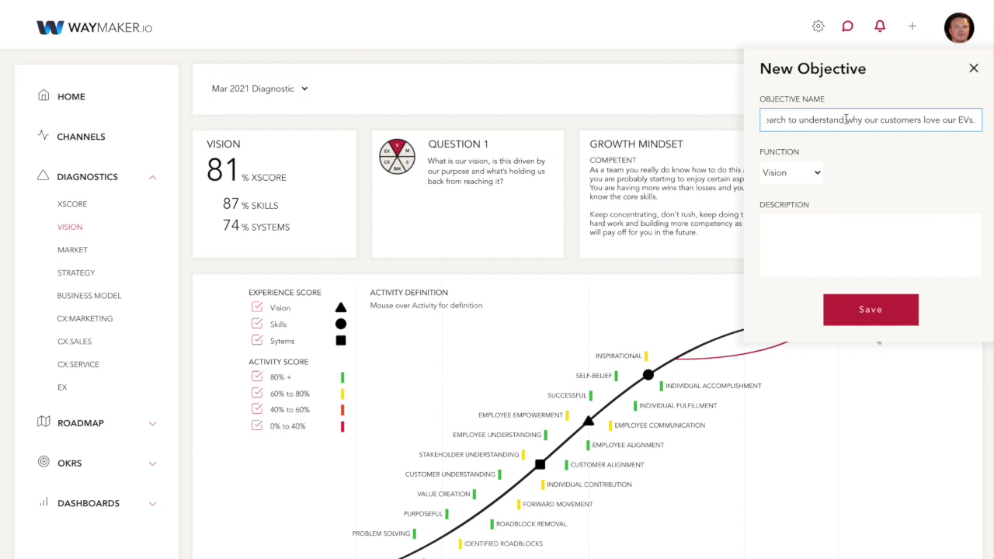
left_click(898, 310)
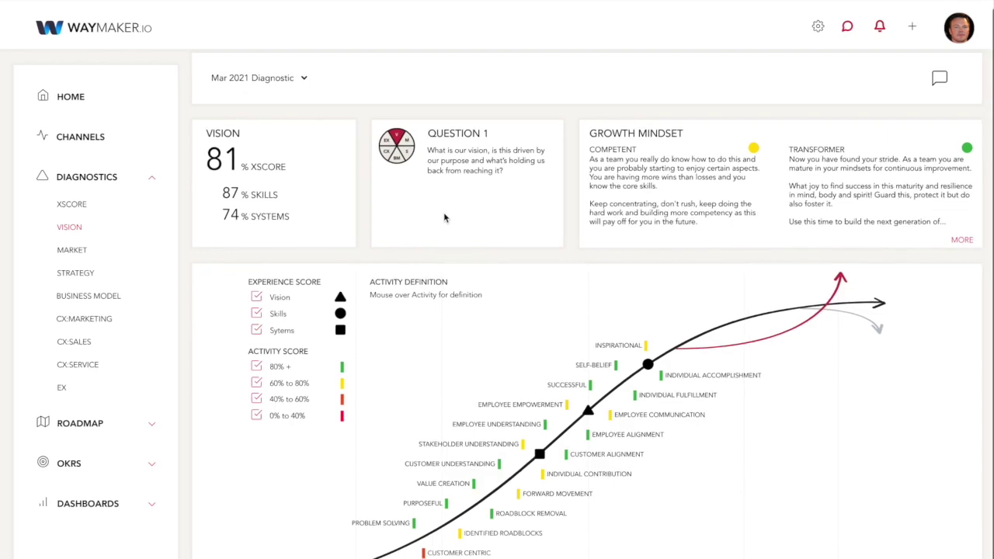
Review the Market diagnostic's experience curve and open the full Growth Mindset description.
scroll(447, 212, "down", 1)
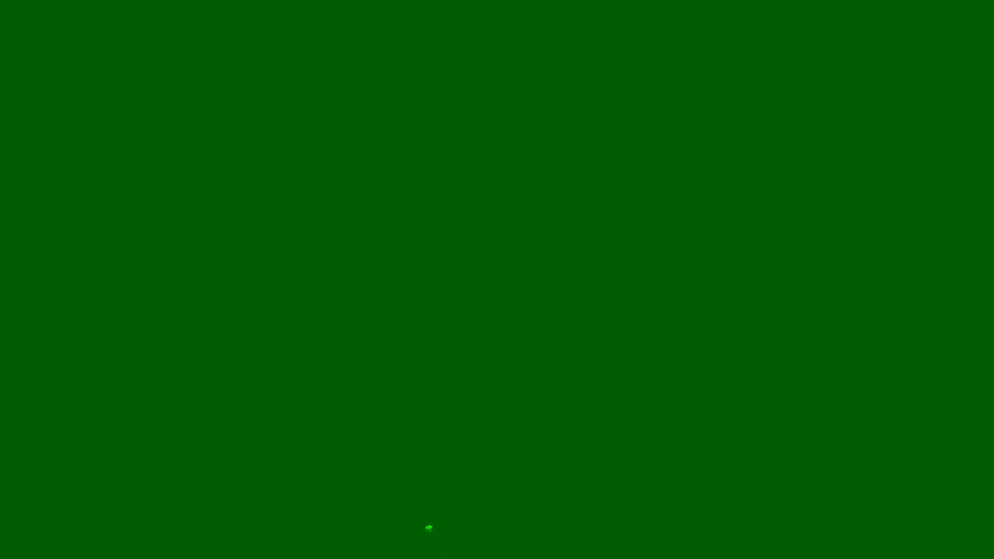
mouse_move(423, 505)
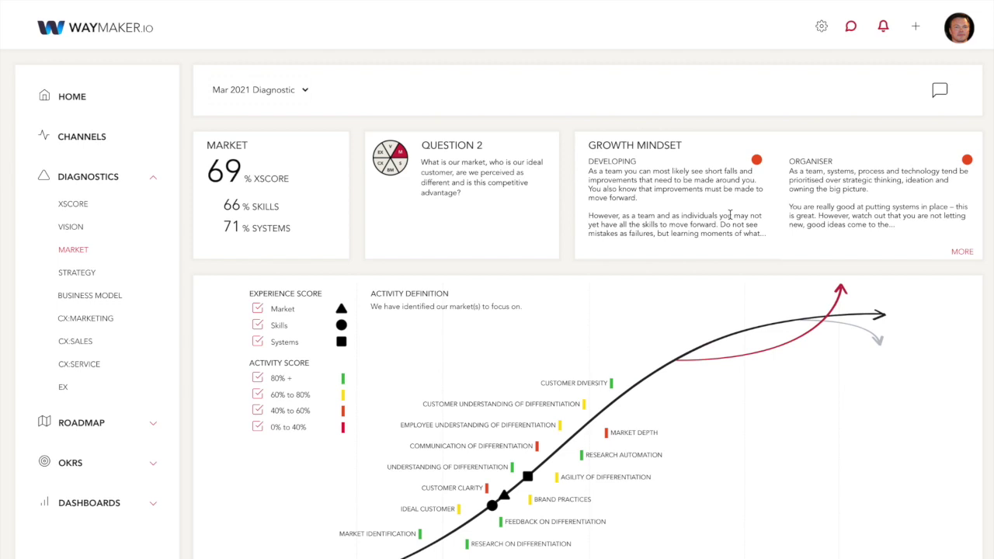
scroll(729, 215, "down", 1)
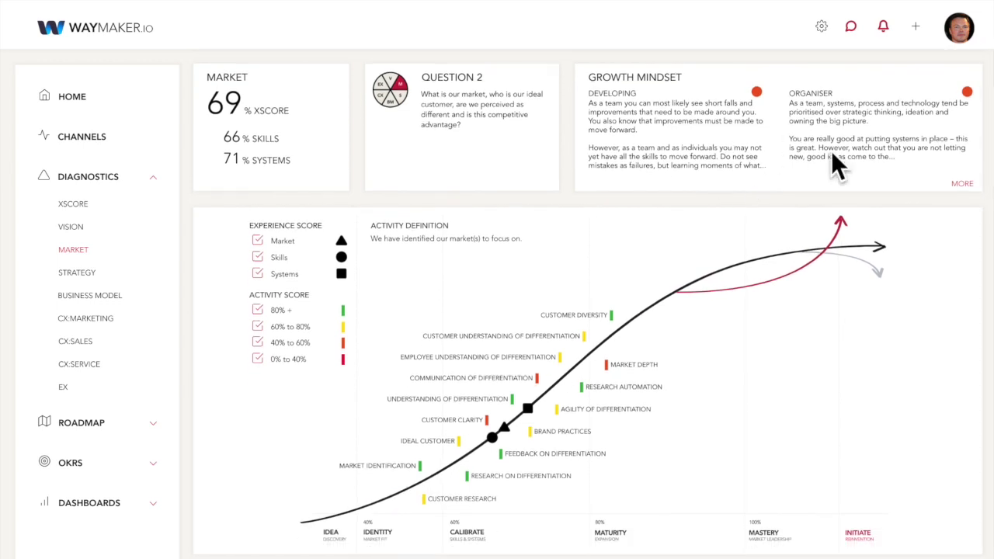
left_click(960, 187)
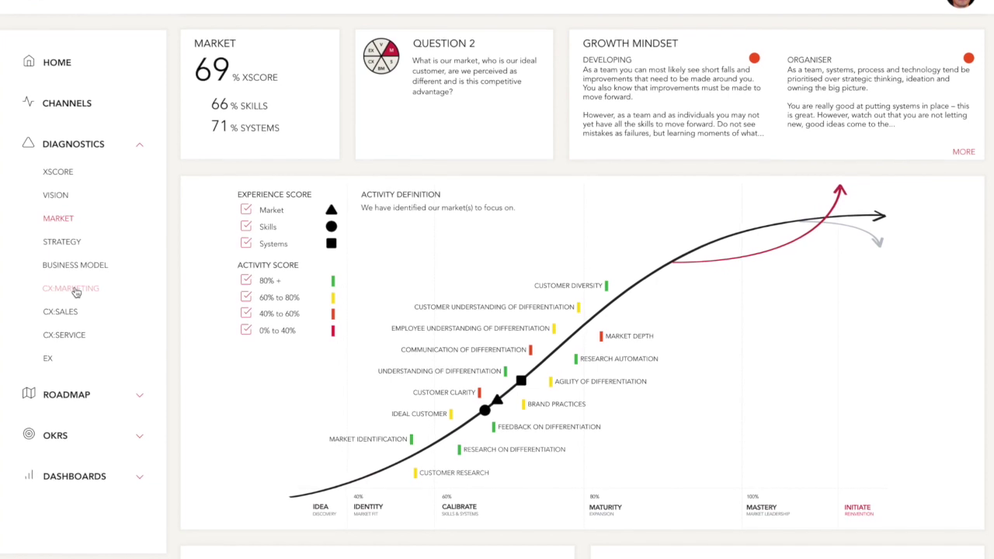
Open the CX:Marketing diagnostic and inspect the Role Definition activity on its experience curve.
left_click(76, 292)
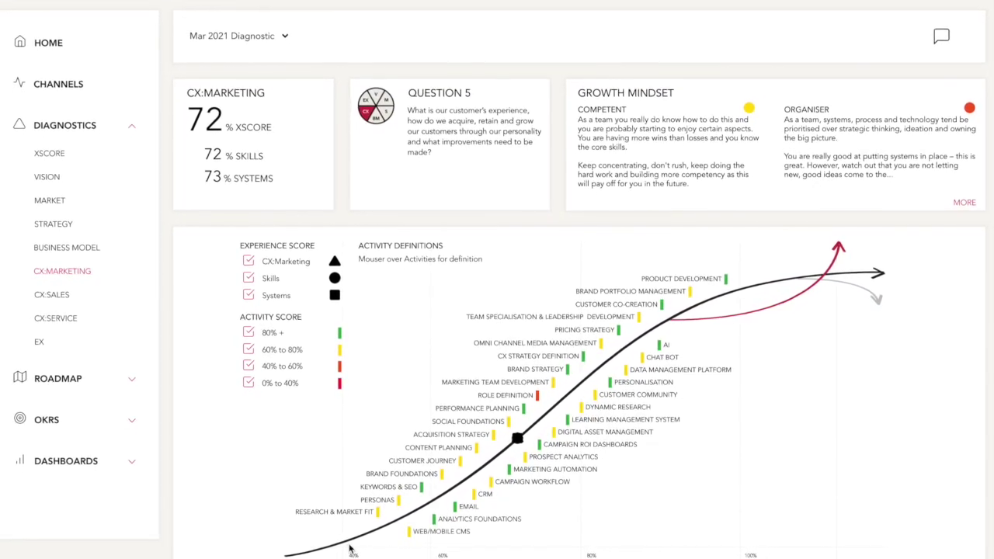
mouse_move(474, 422)
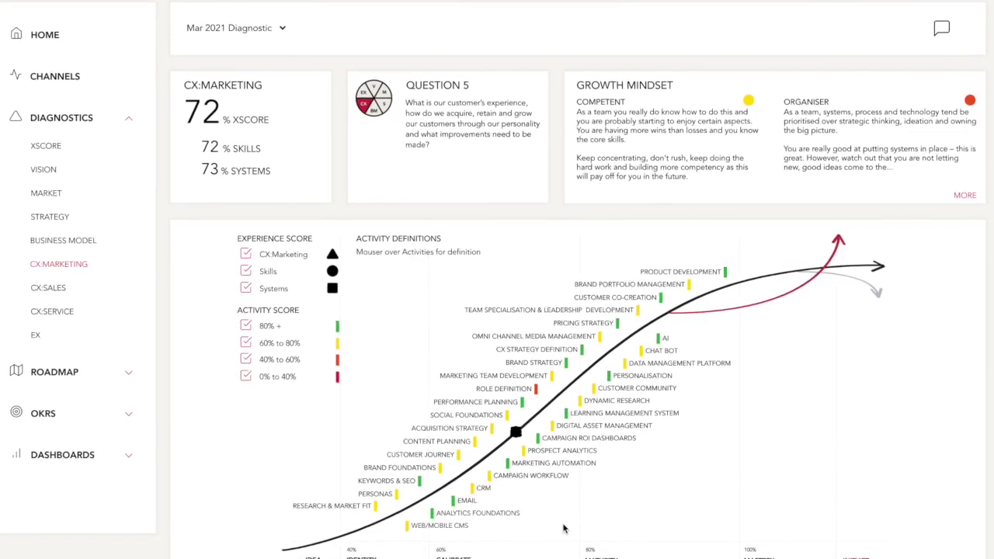
mouse_move(535, 393)
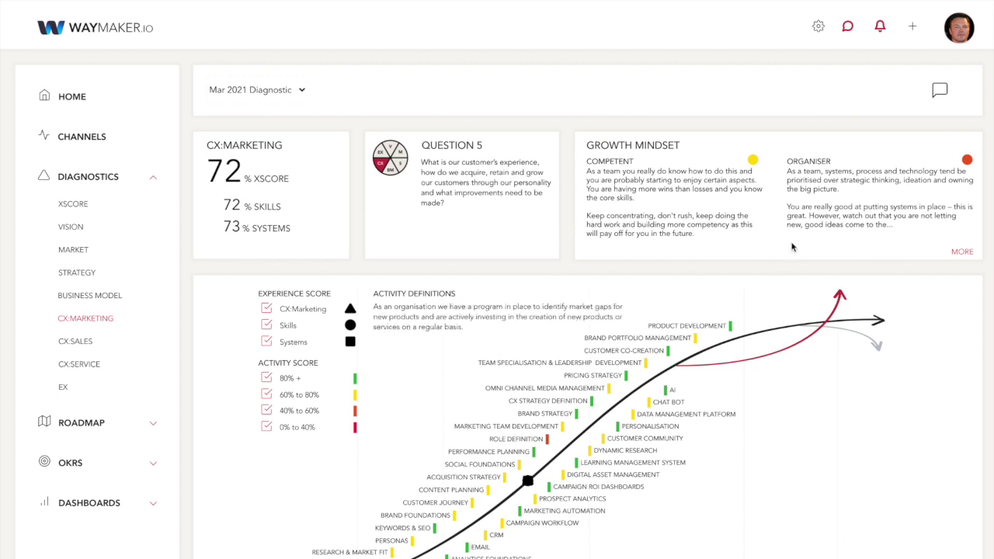
Create and save a CX:Marketing objective named "Develop a strong team structure for the marketing team.".
left_click(912, 26)
left_click(801, 121)
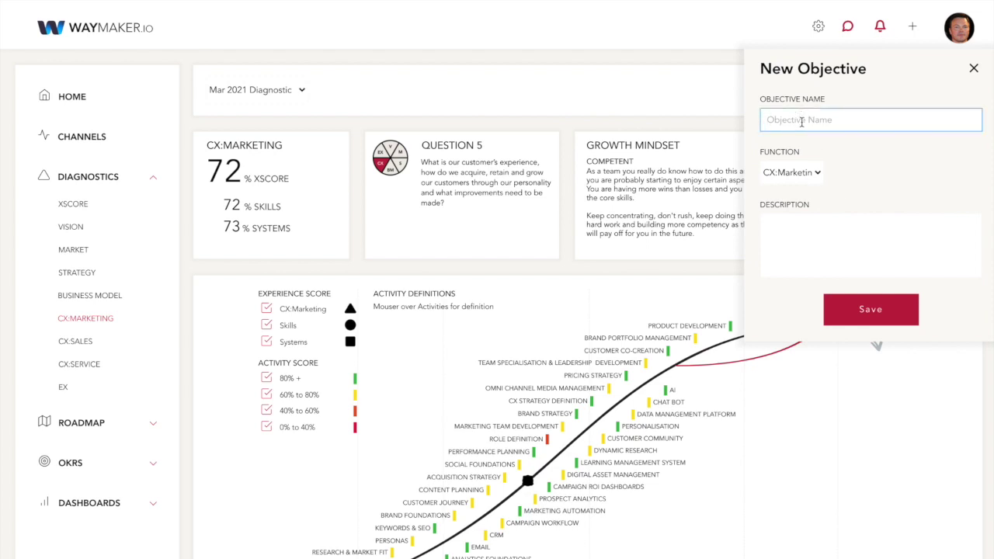
type("Develo")
type("p a strong t")
type("eam structure for ")
type("the marketing team.")
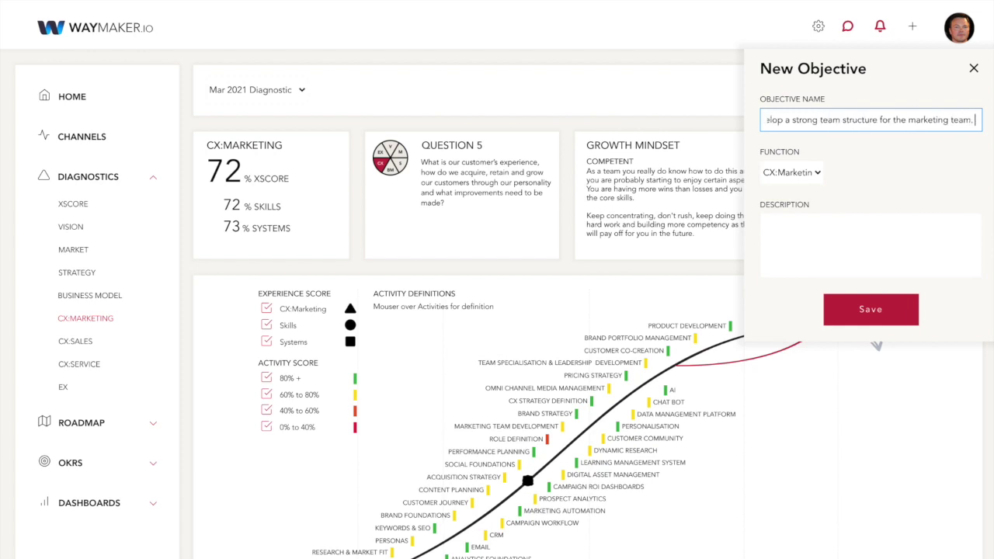
left_click(812, 236)
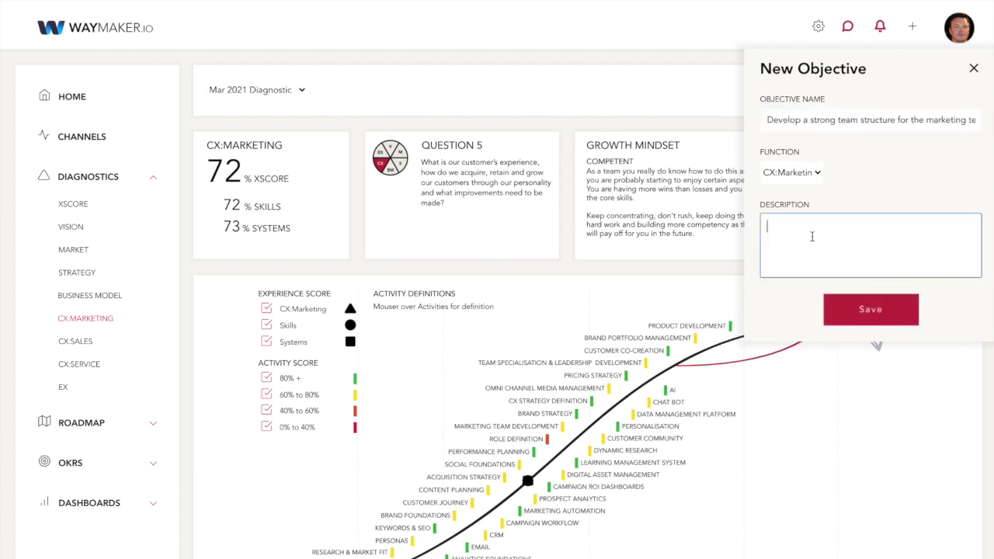
left_click(880, 312)
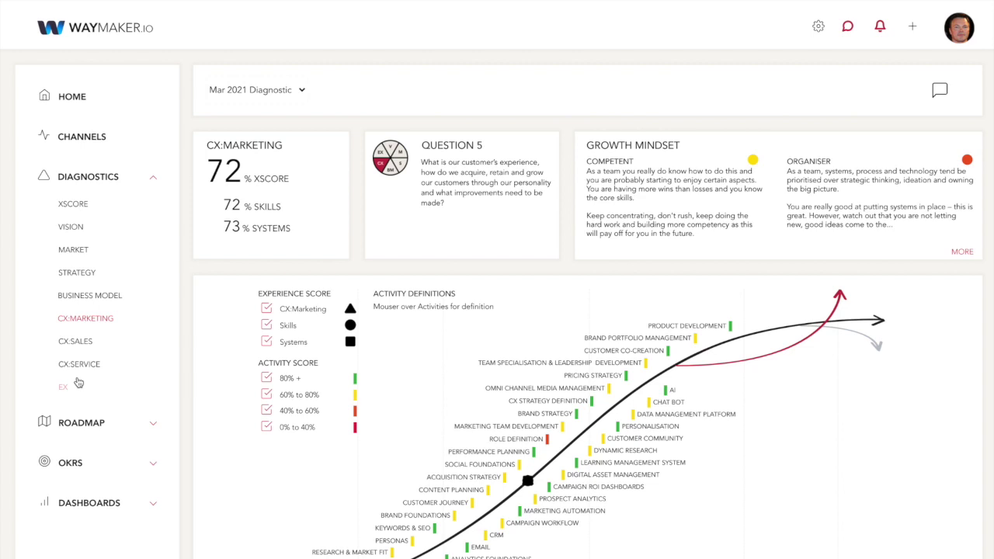
Open the roadmap's prioritisation view and add a vote to the customer centricity research objective.
left_click(155, 427)
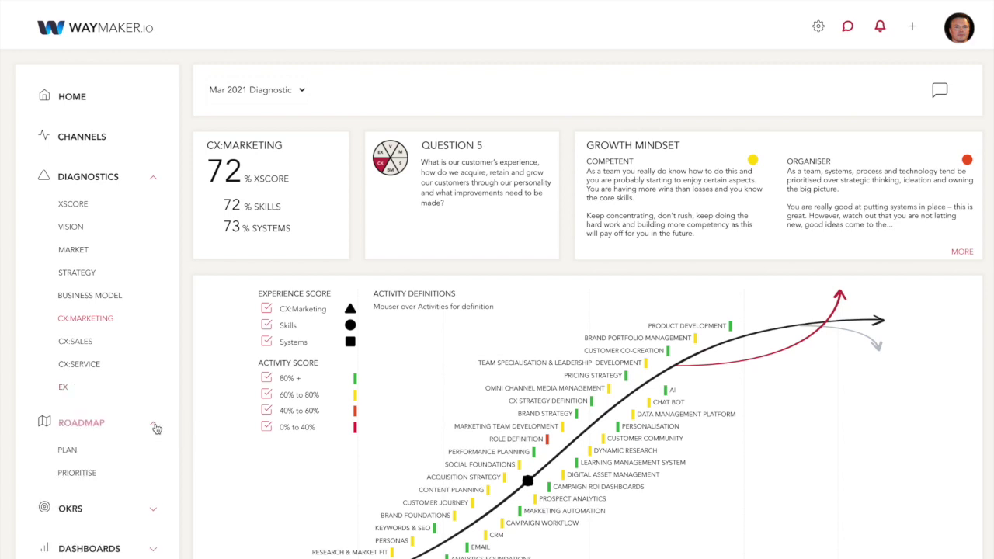
left_click(78, 474)
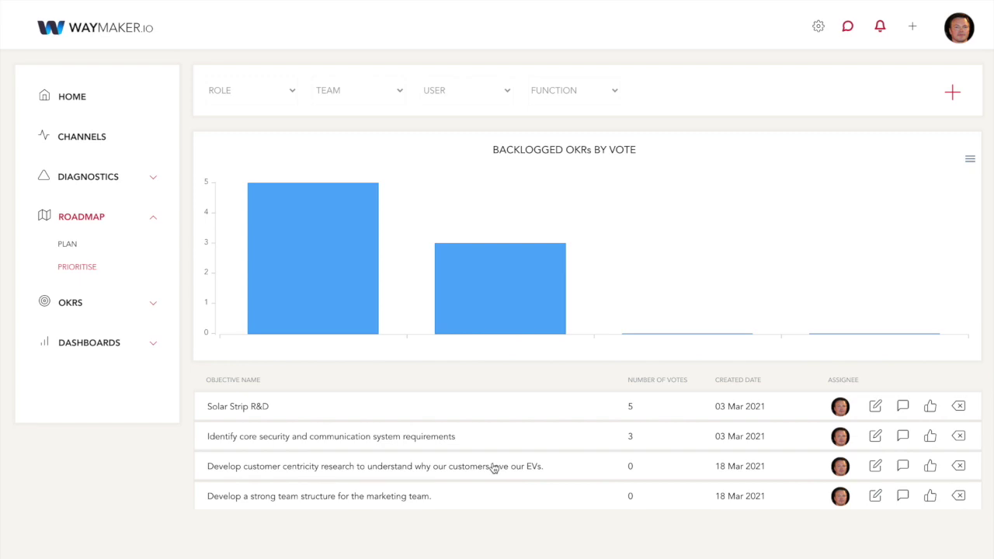
left_click(931, 467)
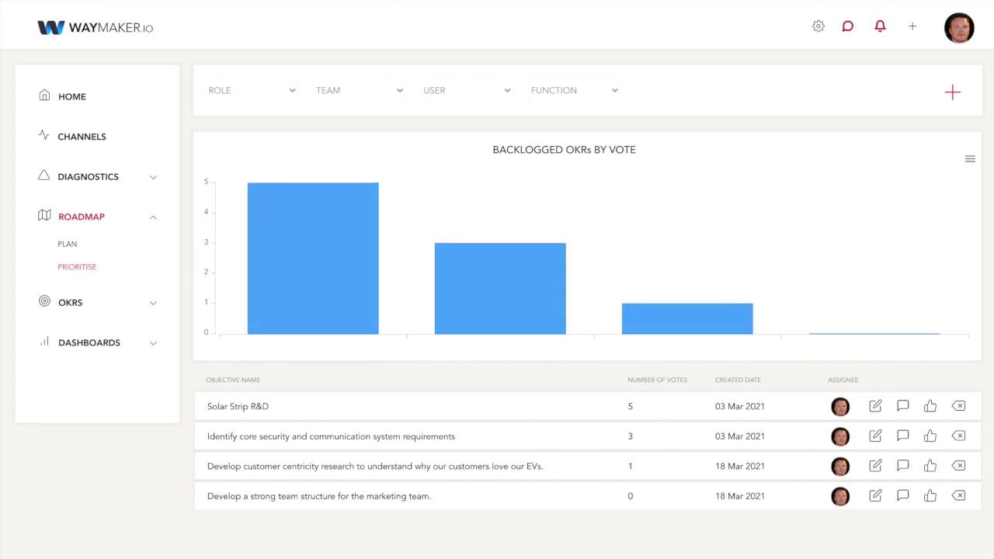
mouse_move(712, 330)
Open the roadmap plan, display its timeline and examine the objective bars through 2021 into 2022.
left_click(70, 247)
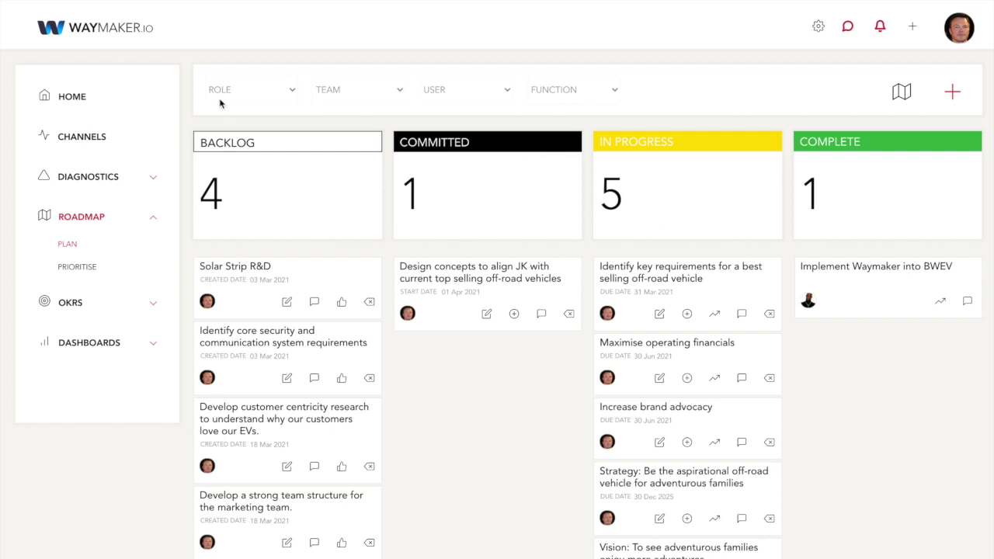
left_click(901, 99)
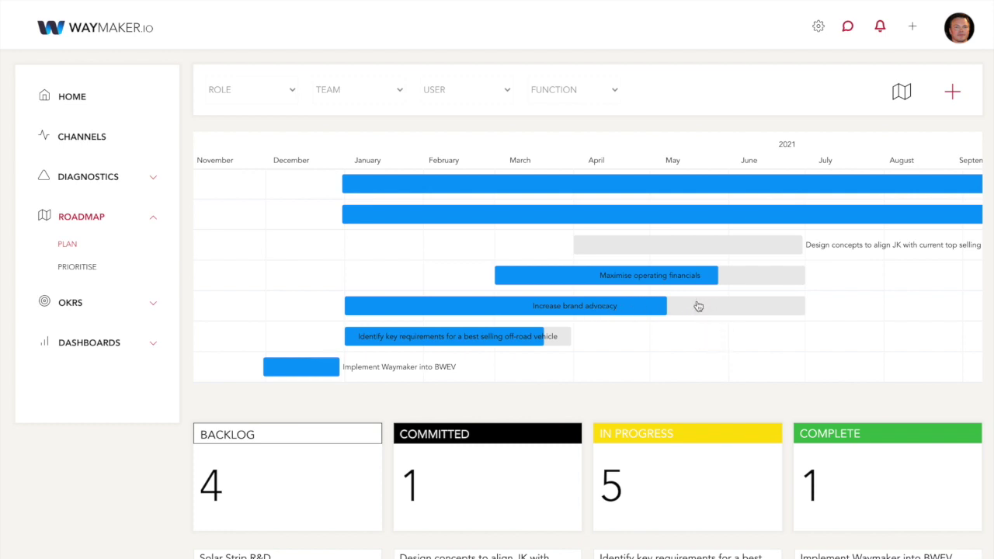
scroll(724, 283, "right", 10)
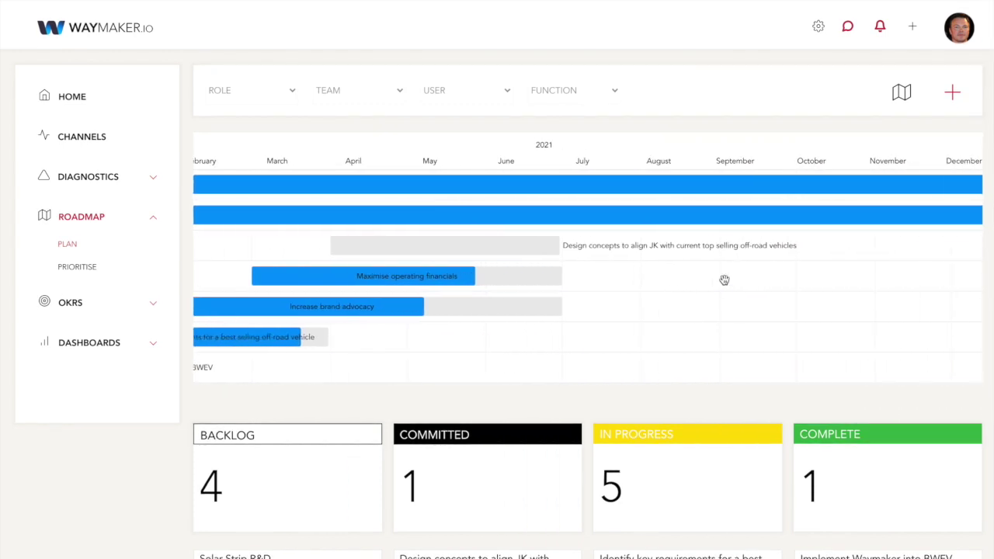
scroll(724, 280, "right", 10)
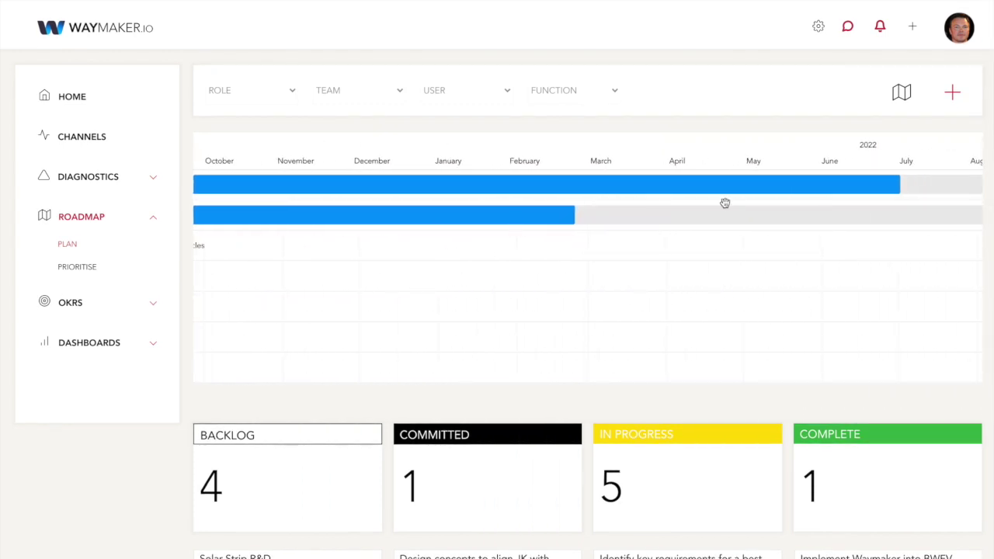
Bring the roadmap timeline back to early 2021 and examine the role, team, user and function filter options.
scroll(771, 215, "right", 2)
scroll(771, 215, "right", 10)
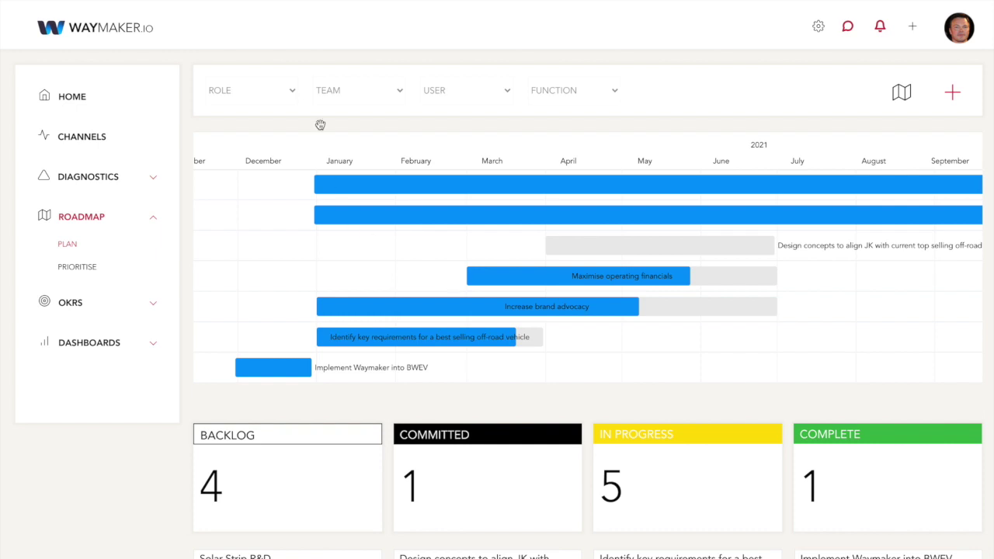
left_click(237, 96)
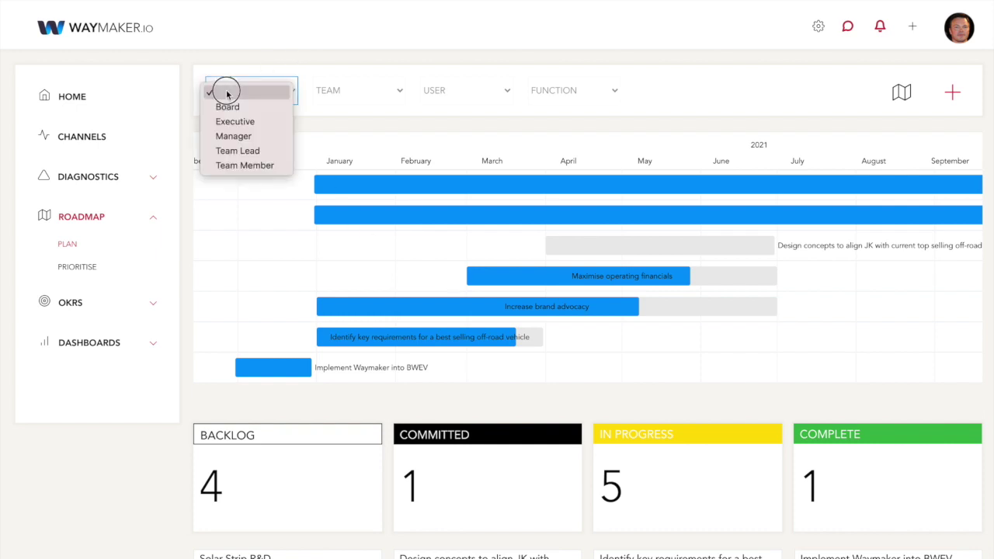
left_click(331, 93)
left_click(330, 93)
left_click(331, 93)
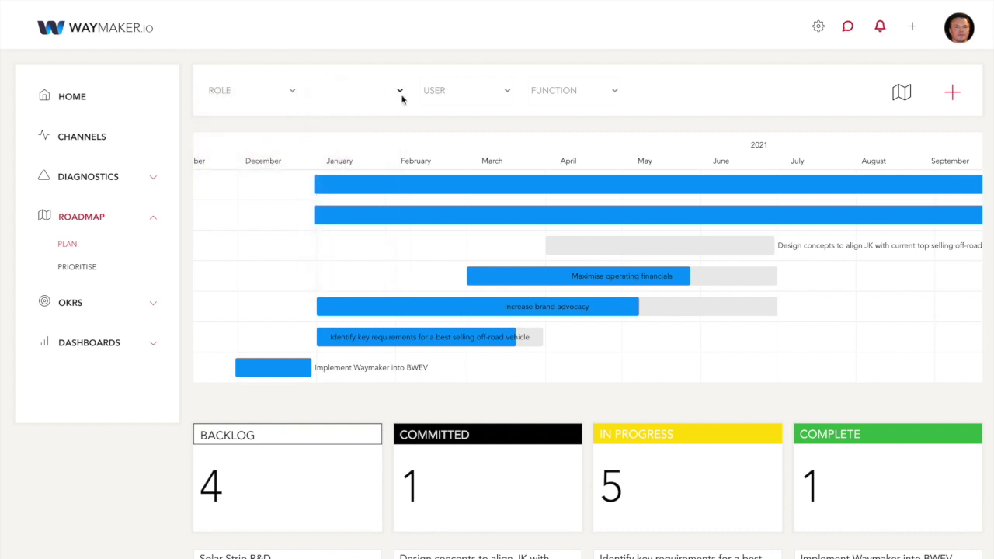
left_click(428, 93)
left_click(451, 96)
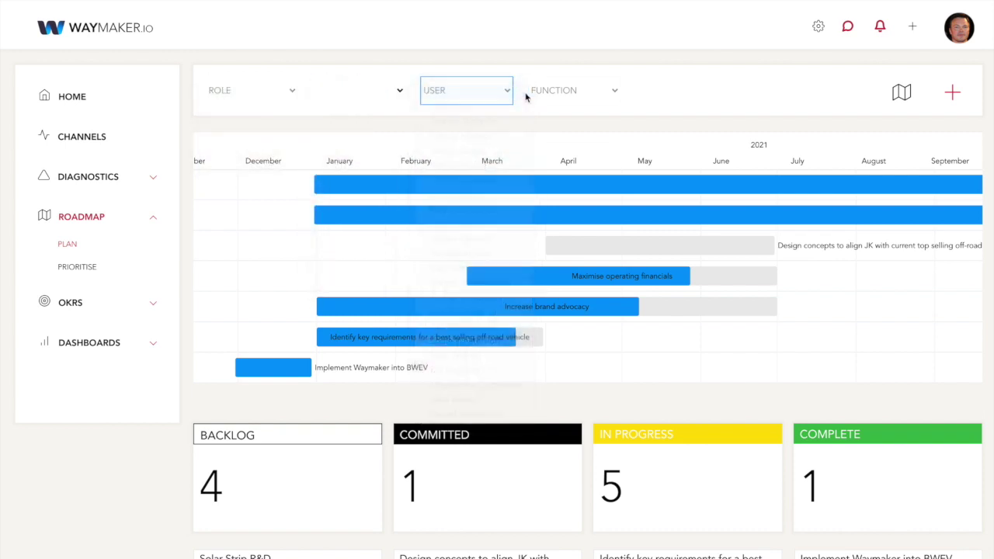
left_click(543, 91)
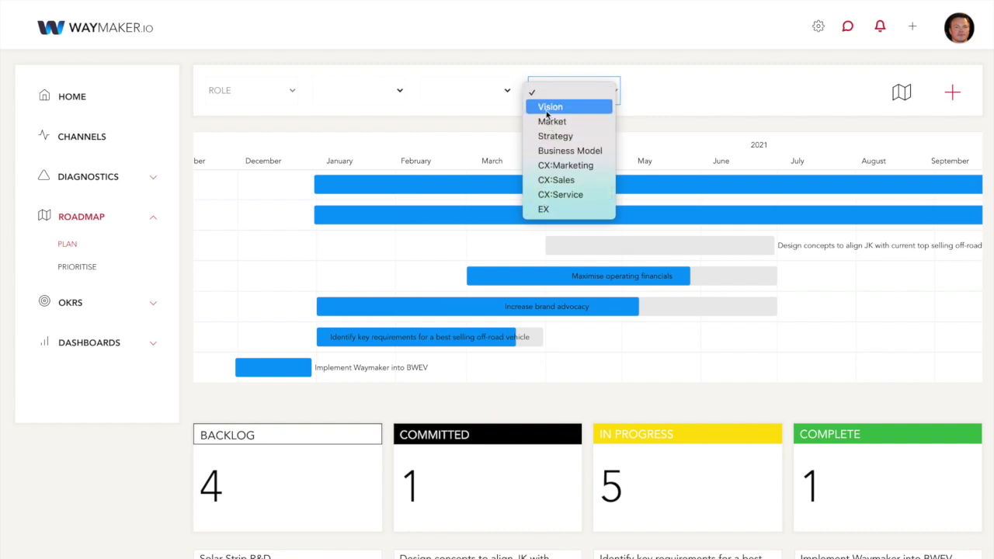
left_click(674, 102)
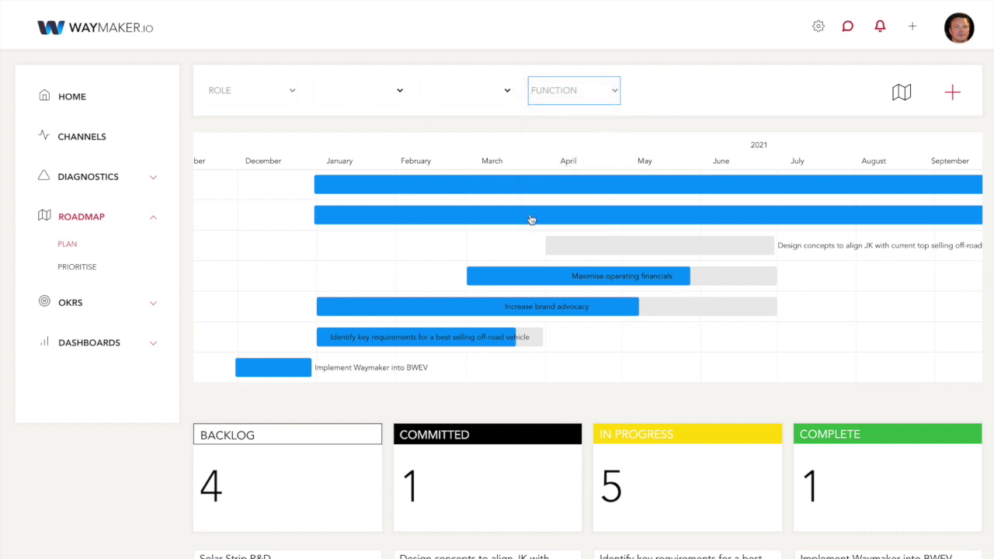
Review the plan's user and team filter choices again and examine the objective cards under each status below the timeline.
left_click(468, 92)
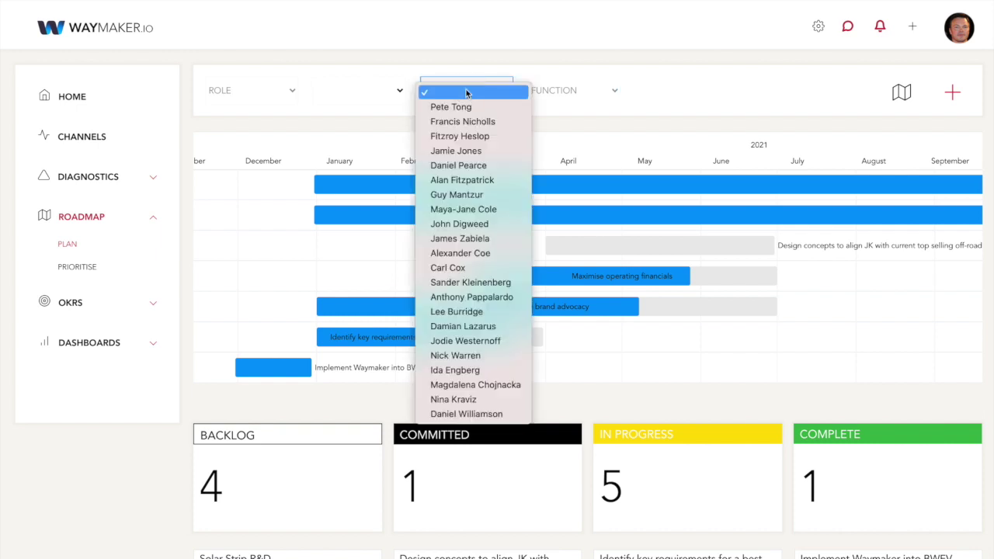
left_click(359, 90)
left_click(350, 93)
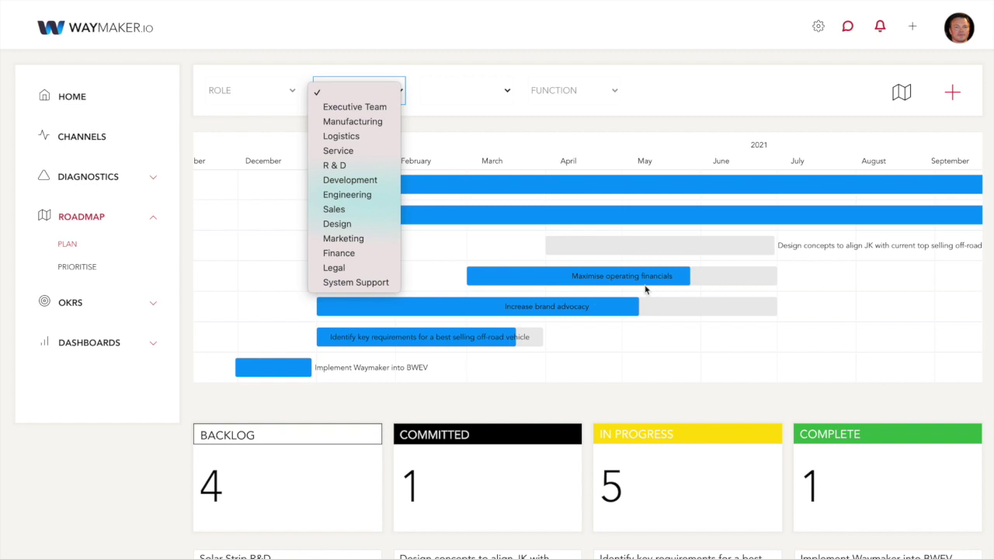
left_click(420, 75)
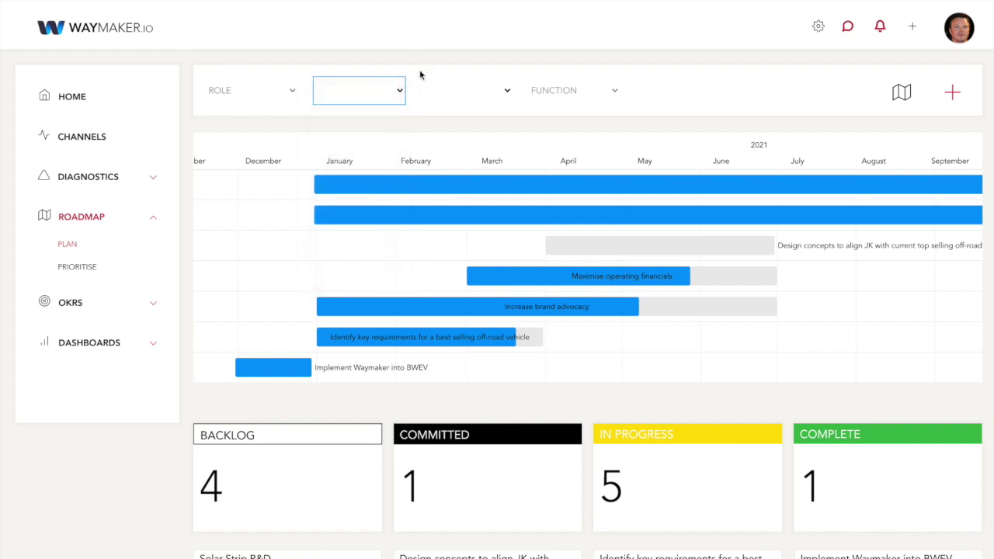
left_click(425, 79)
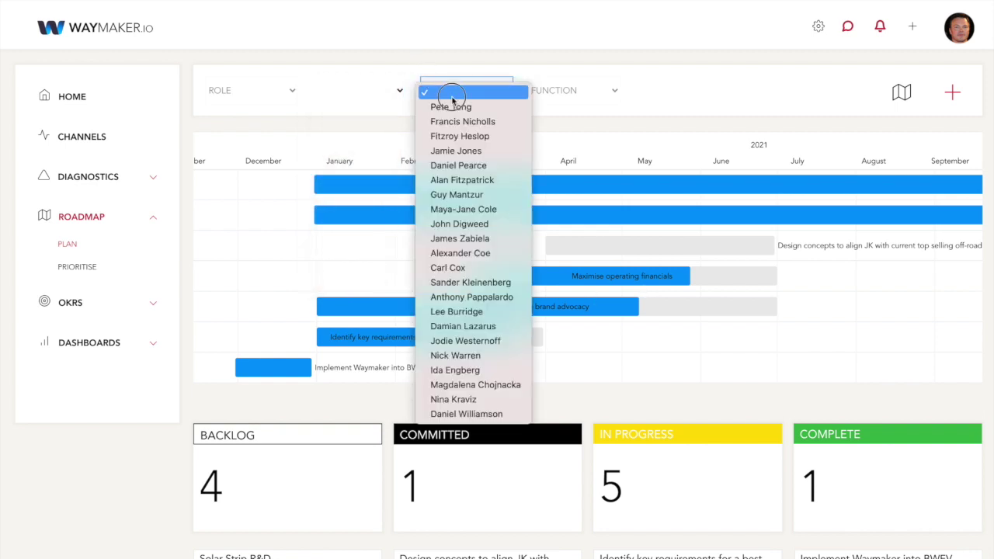
left_click(453, 100)
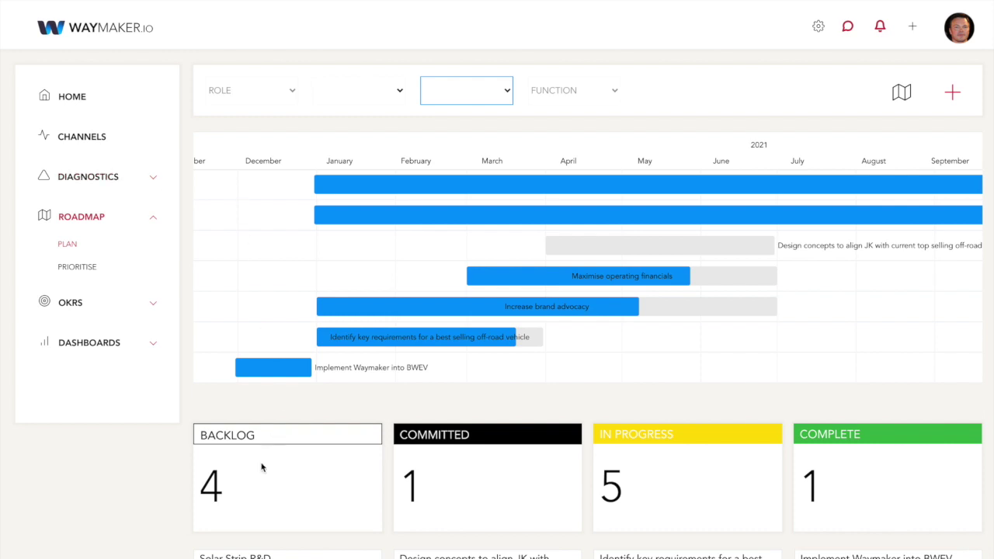
scroll(260, 466, "down", 3)
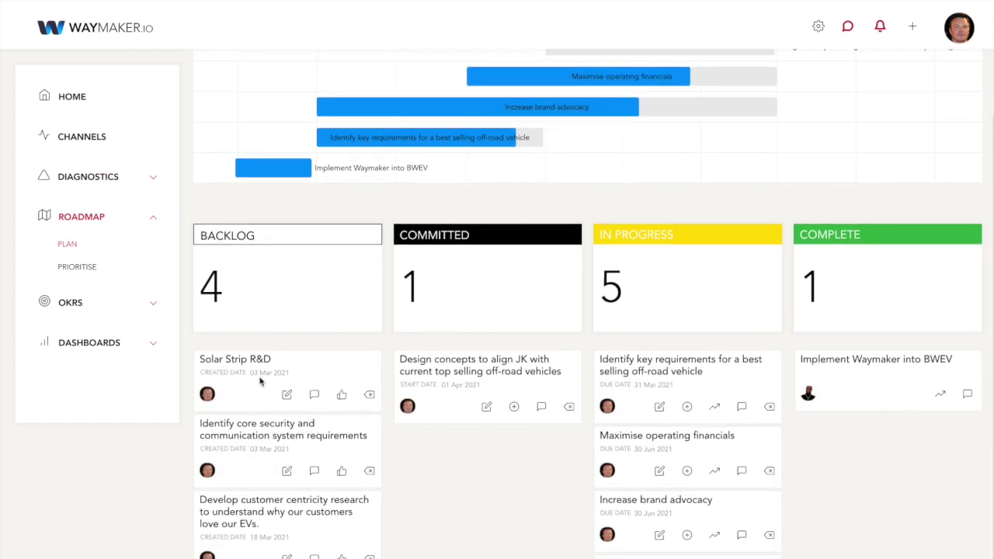
scroll(229, 329, "up", 3)
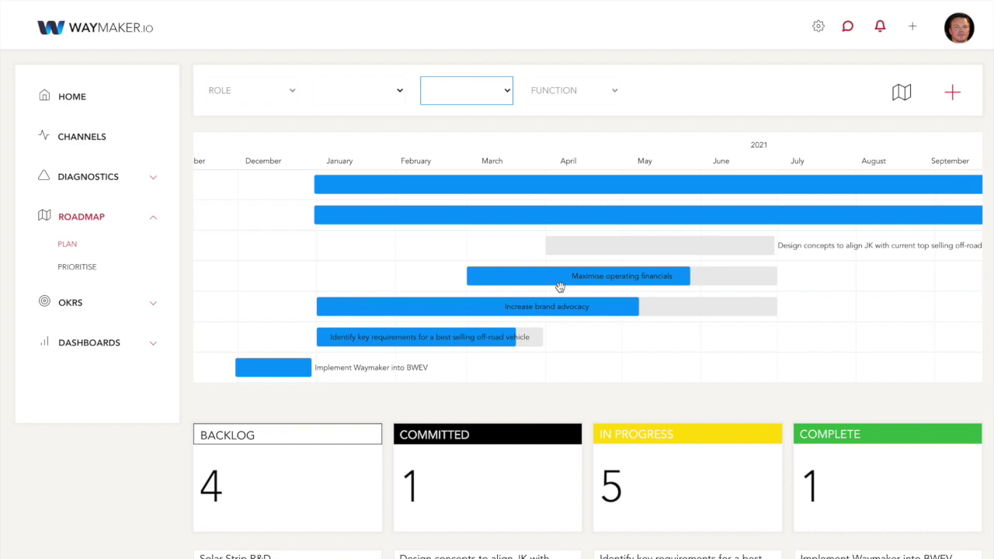
Open the My OKRs list to review the progress of personal objectives.
left_click(149, 307)
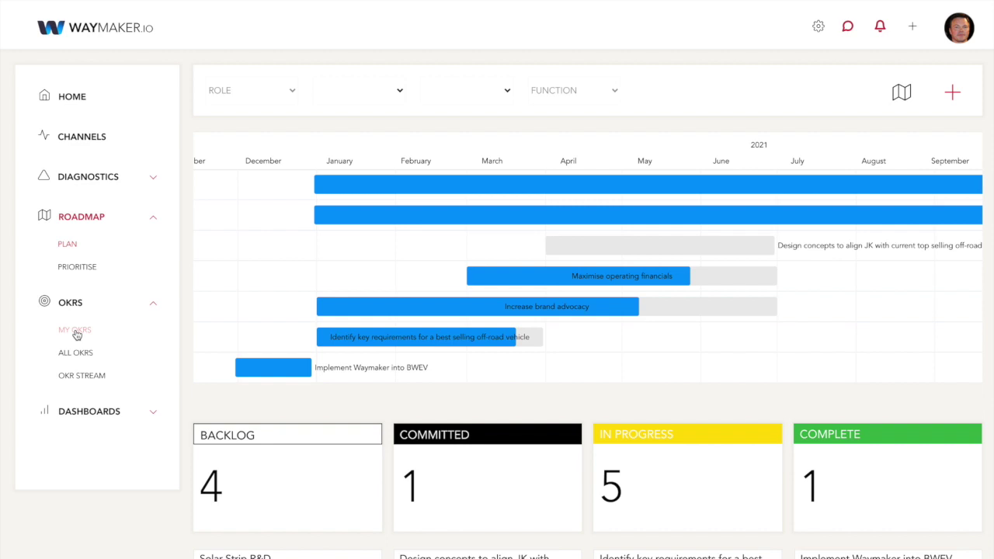
scroll(77, 335, "down", 2)
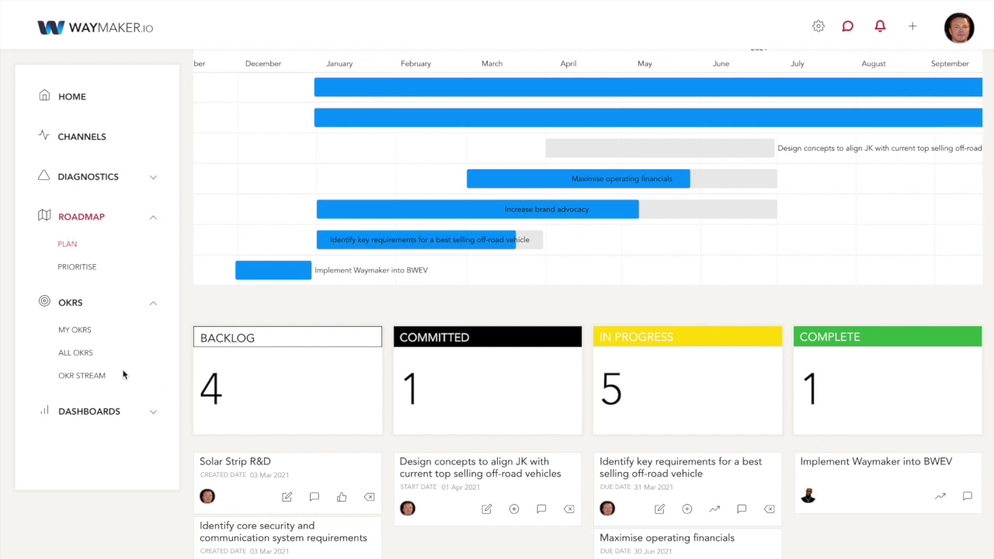
left_click(51, 336)
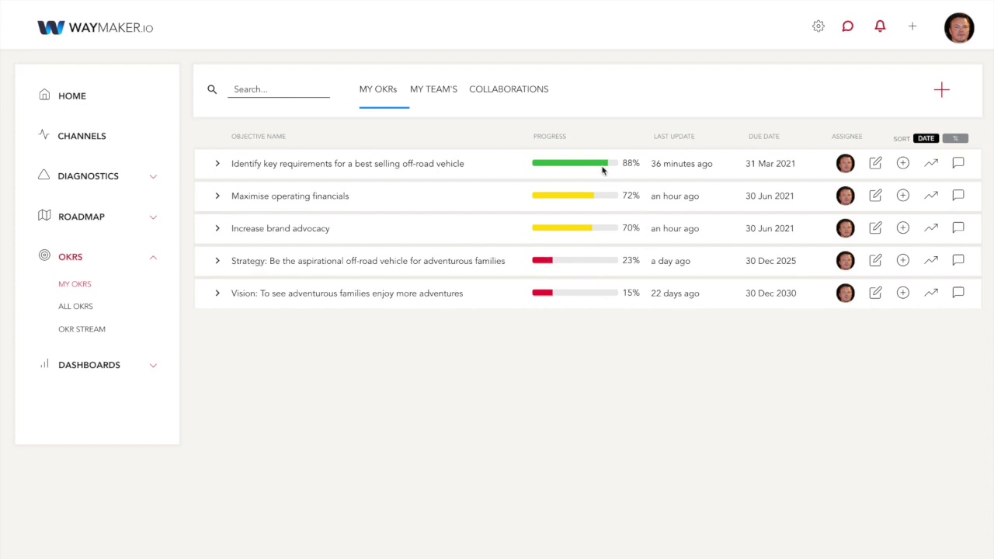
Examine the key results of the off-road vehicle requirements and operating financials objectives, including the VW Amarok key result's comments.
left_click(218, 164)
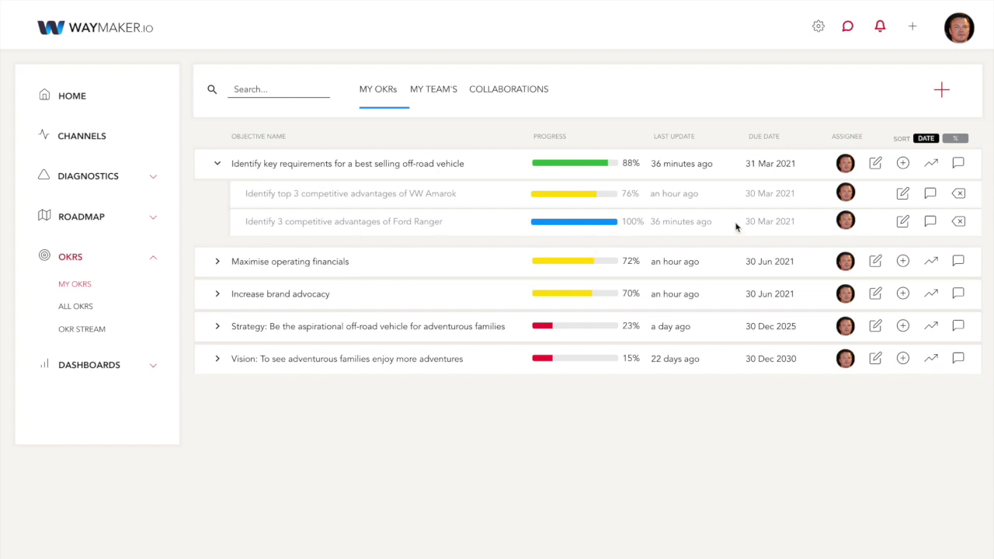
left_click(218, 264)
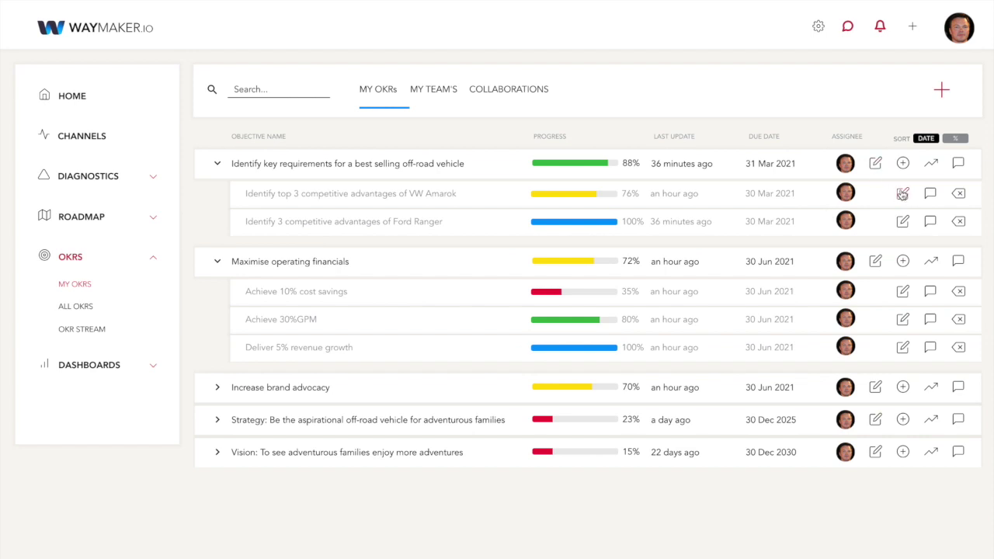
left_click(931, 196)
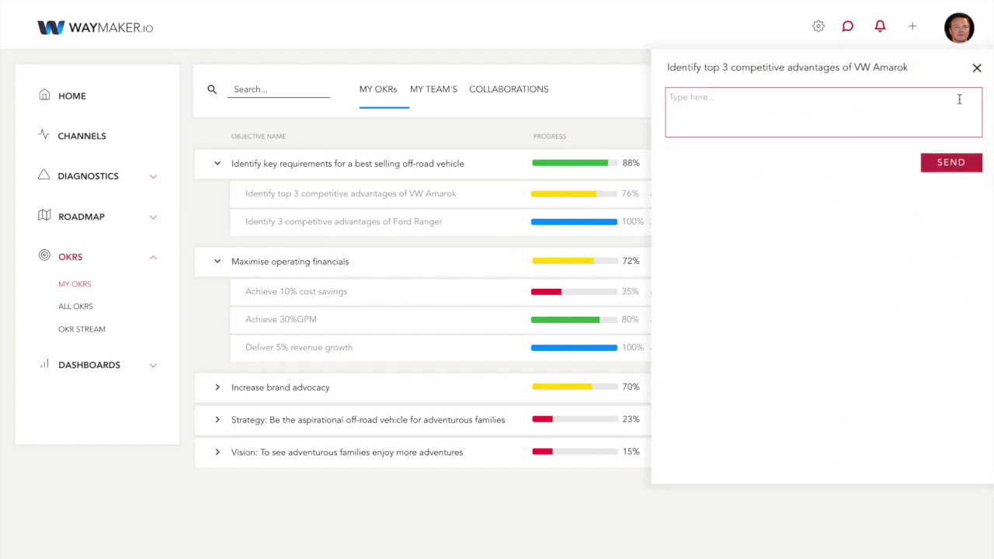
left_click(976, 67)
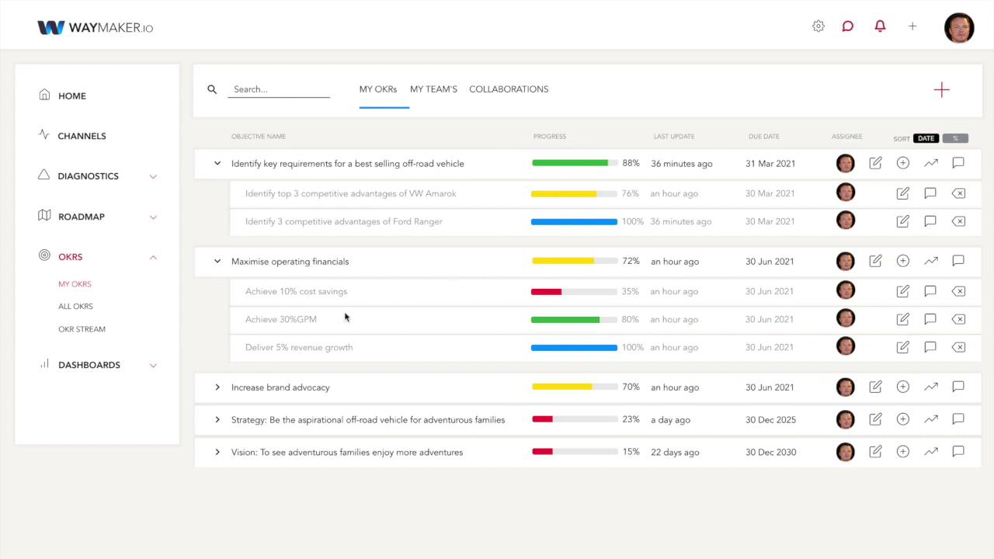
View the personal quarterly performance dashboard for March Quarter 2021 and the personal annual dashboard for FY 21.
left_click(156, 370)
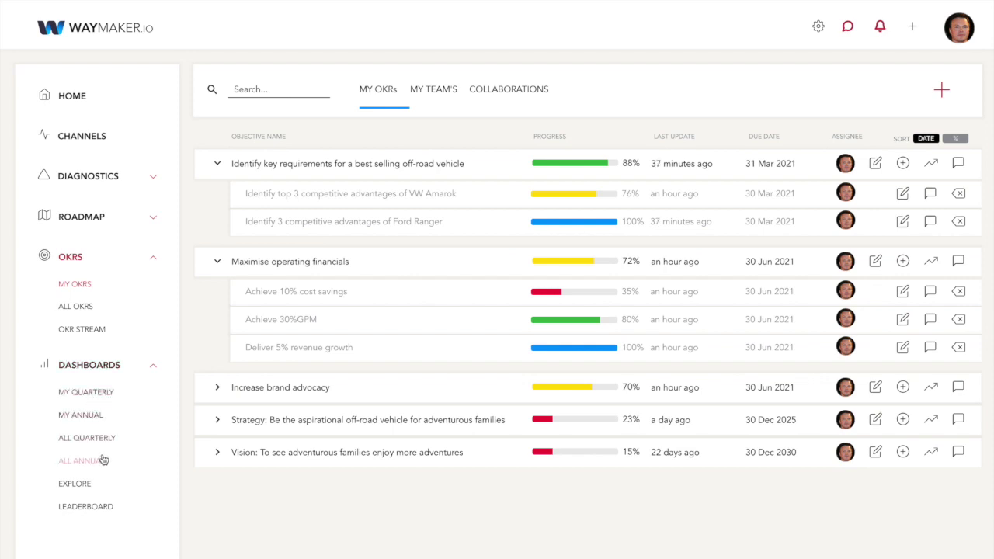
left_click(102, 397)
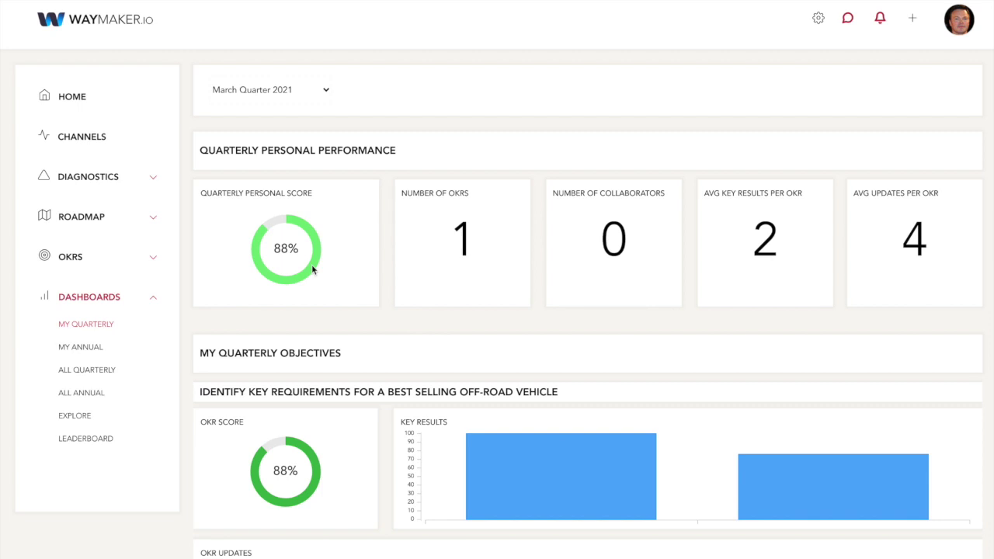
left_click(81, 347)
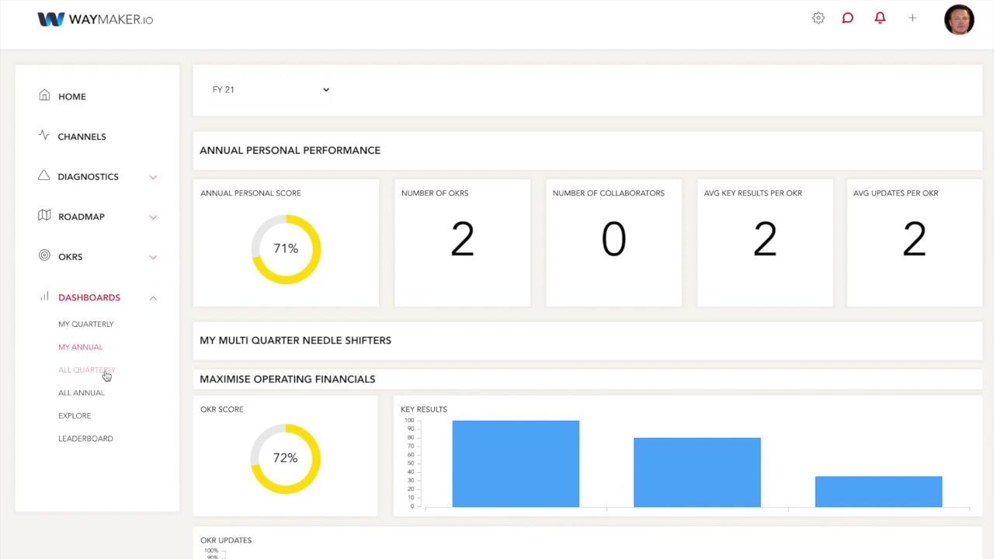
Open the Explore dashboard and inspect the filter set available for its objectives.
left_click(75, 416)
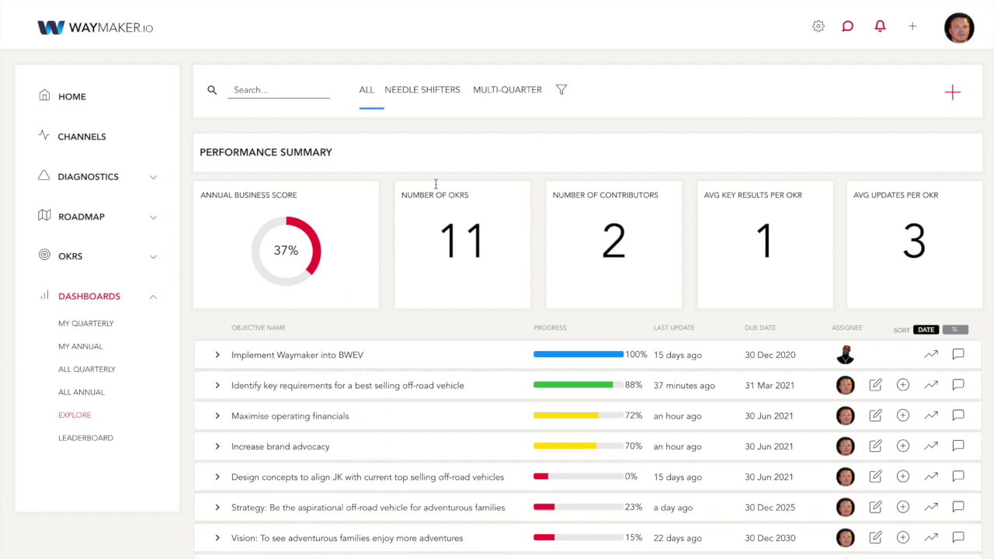
left_click(562, 92)
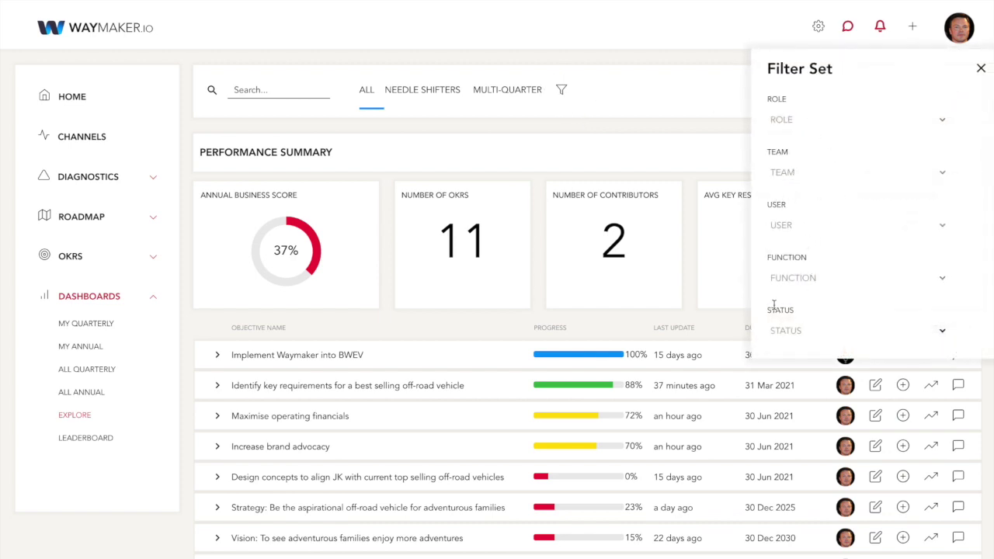
left_click(981, 69)
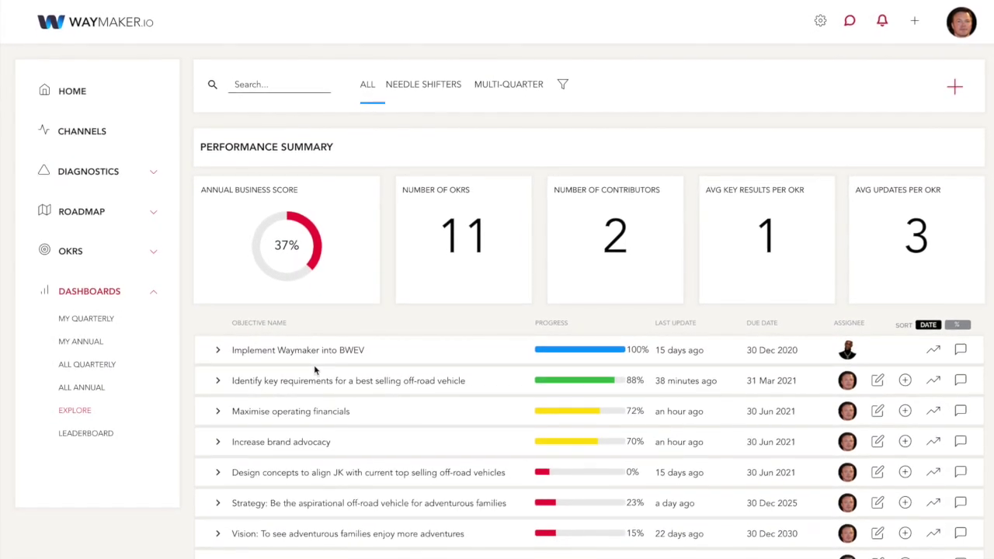
Expand the Diagnostics, Roadmap and OKRs navigation sections to review the pages in each.
left_click(154, 170)
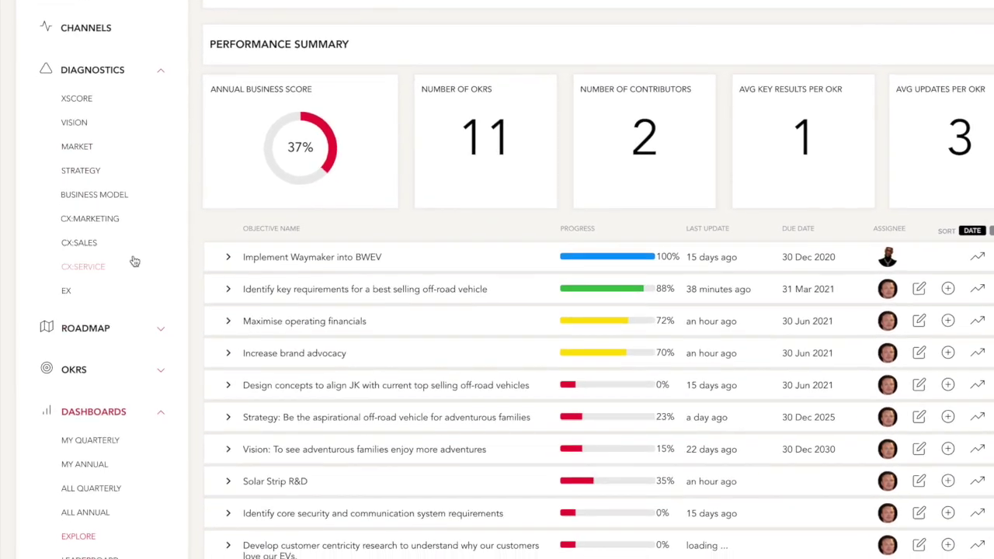
left_click(161, 319)
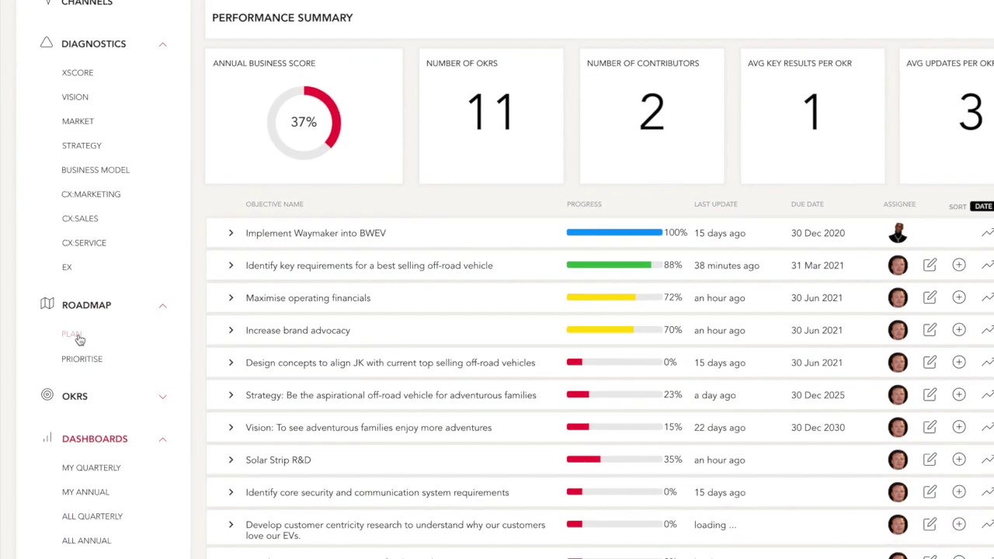
left_click(163, 388)
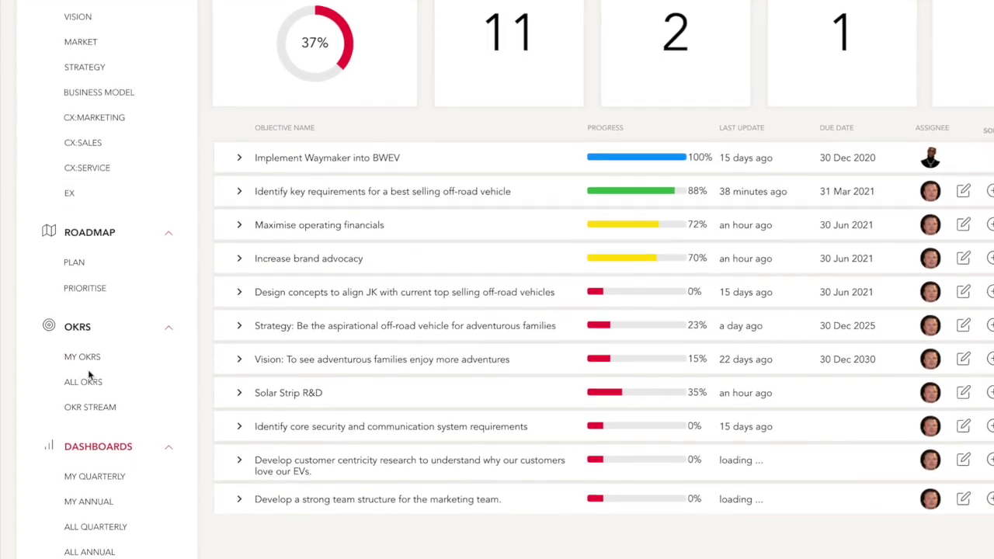
scroll(163, 368, "down", 2)
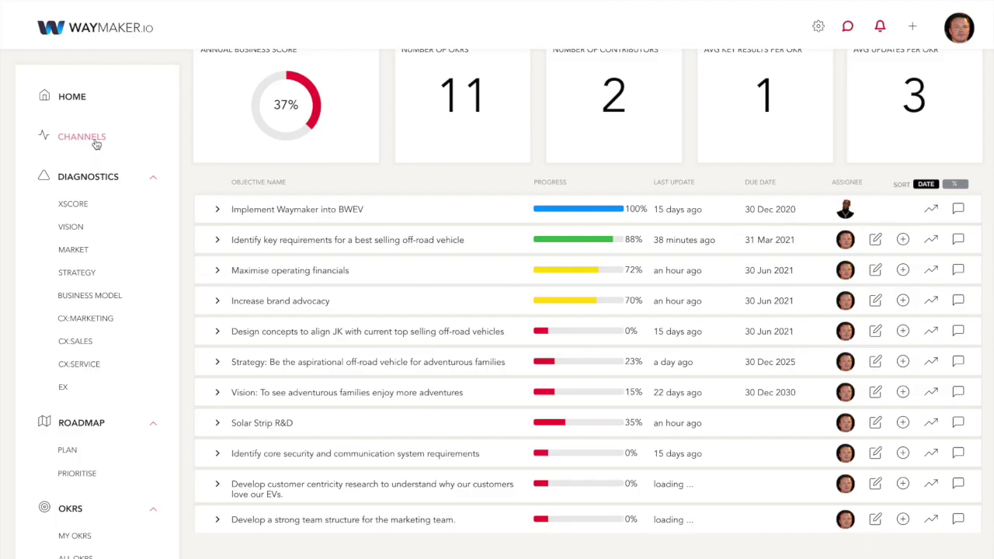
Open Channels and start a message in the Burke & Wills EV Channel with an @ mention of a team member.
left_click(97, 143)
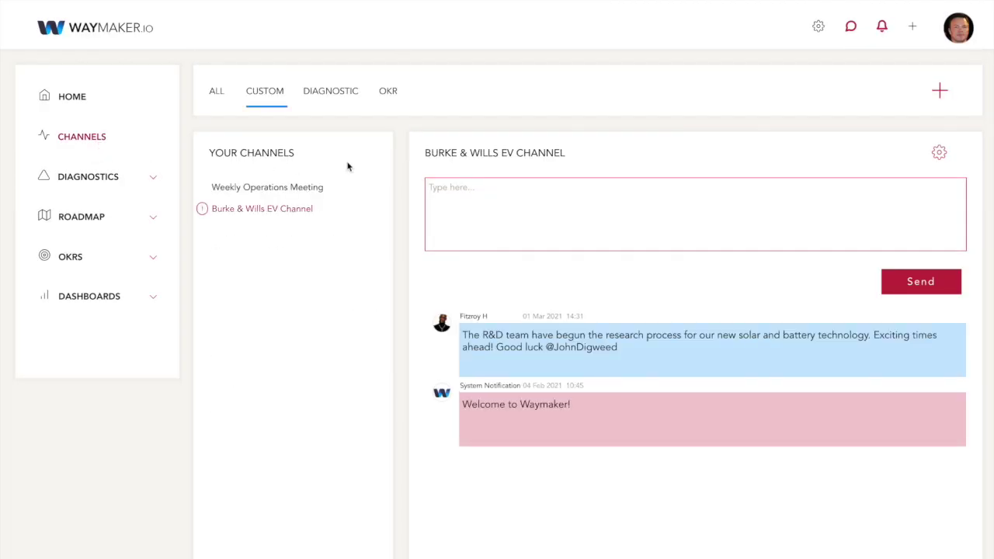
left_click(450, 203)
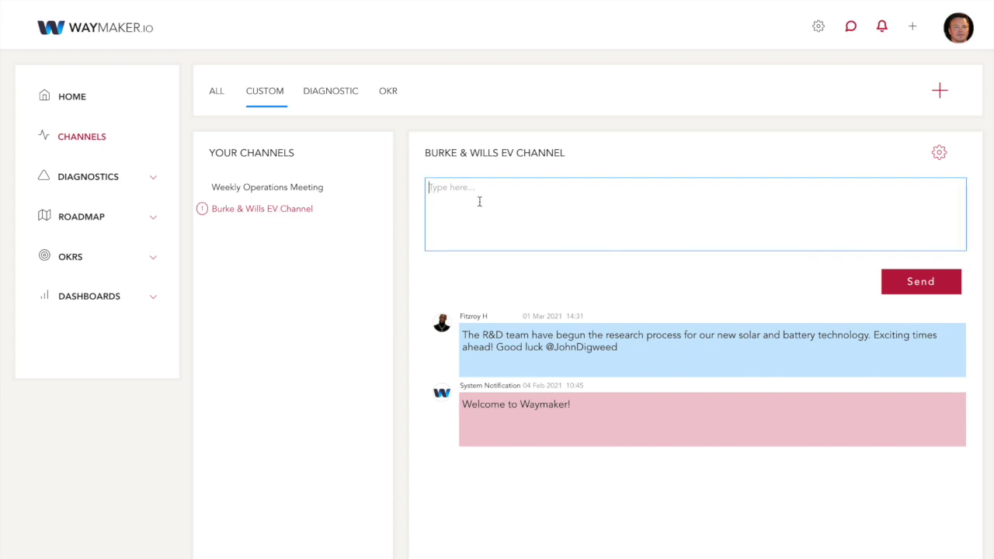
type("@")
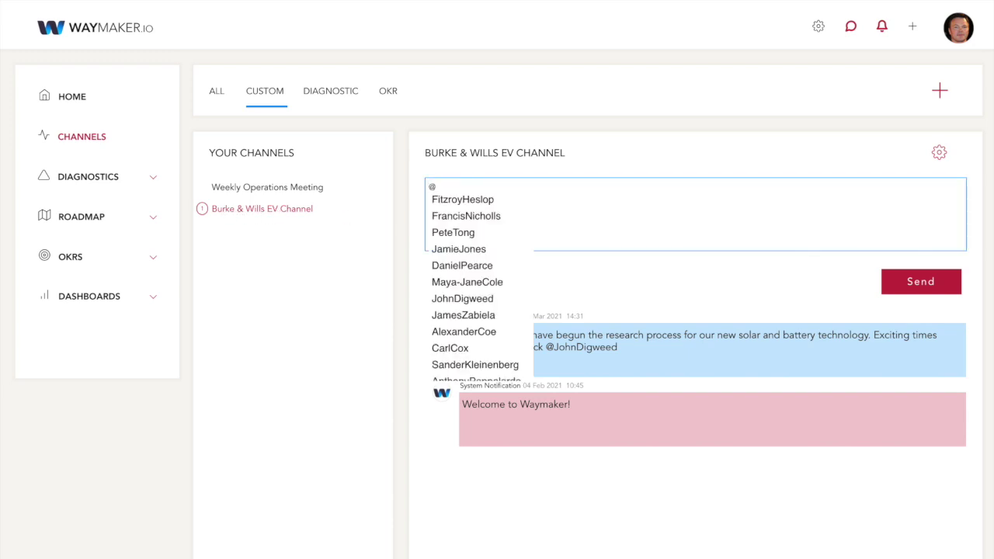
type("danie")
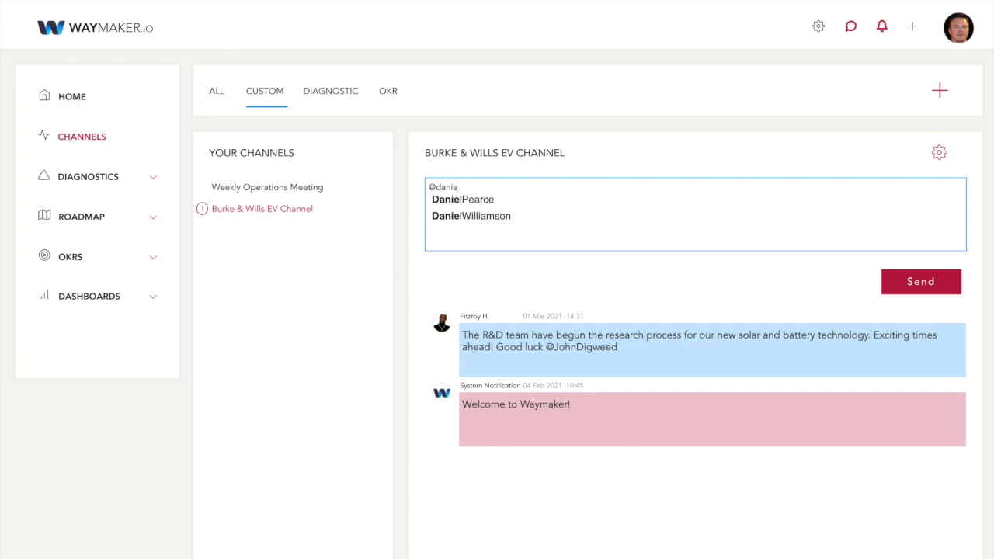